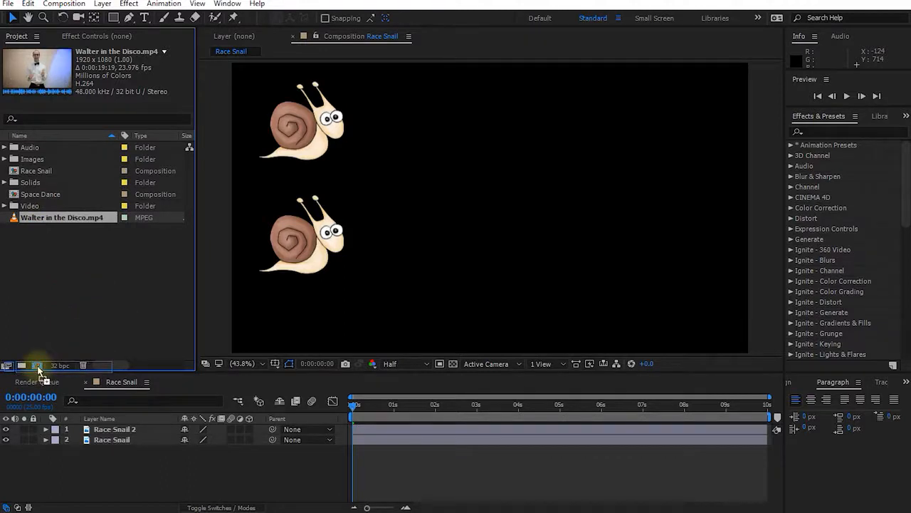
Create a composition from Walter in the Disco.mp4 and set its preview resolution to Quarter
{"action": "mouse_move", "coordinate": [370, 403]}
{"action": "left_mouse_down"}
{"action": "mouse_move", "coordinate": [460, 418]}
{"action": "mouse_move", "coordinate": [658, 416]}
{"action": "mouse_move", "coordinate": [365, 420]}
{"action": "left_mouse_up"}
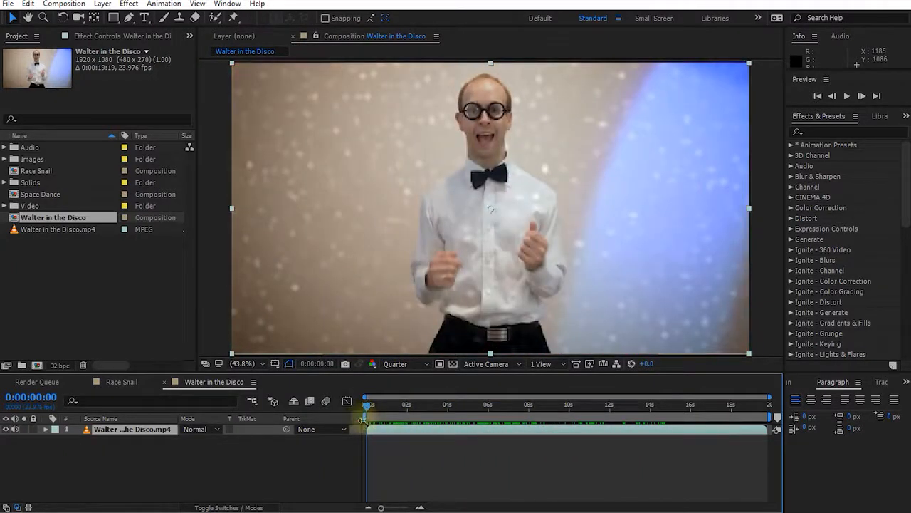
{"action": "left_click", "coordinate": [427, 367]}
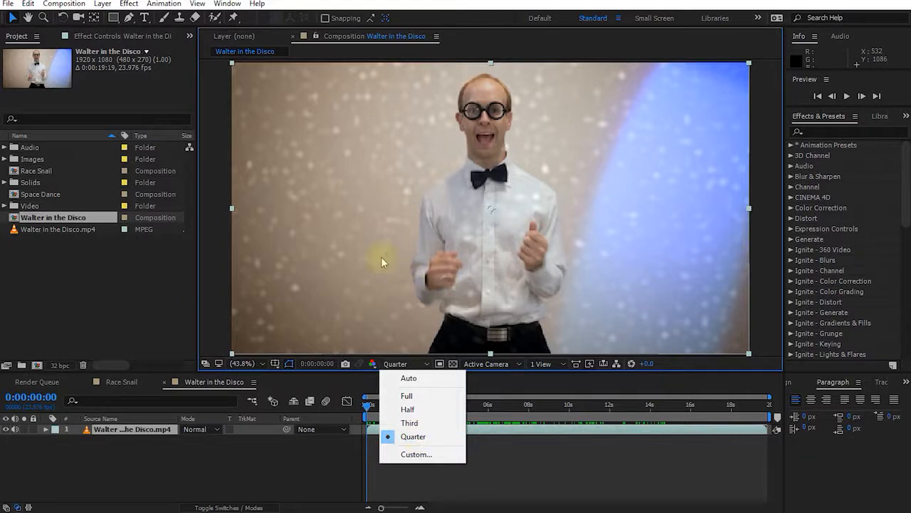
{"action": "left_click", "coordinate": [417, 439]}
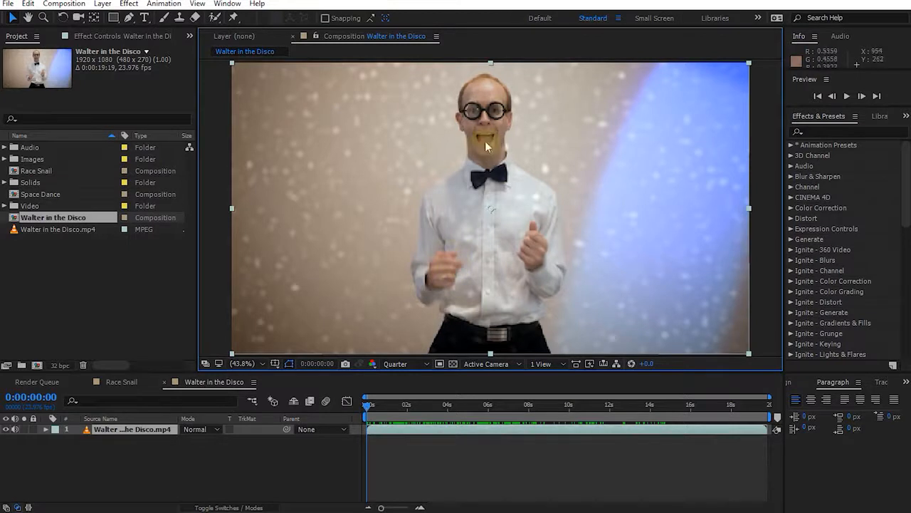
Compare the man's face close up at Third, Half and Full preview resolution
{"action": "scroll", "coordinate": [483, 137], "scroll_direction": "up", "scroll_amount": 3}
{"action": "scroll", "coordinate": [483, 138], "scroll_direction": "up", "scroll_amount": 1}
{"action": "scroll", "coordinate": [494, 160], "scroll_direction": "down", "scroll_amount": 1}
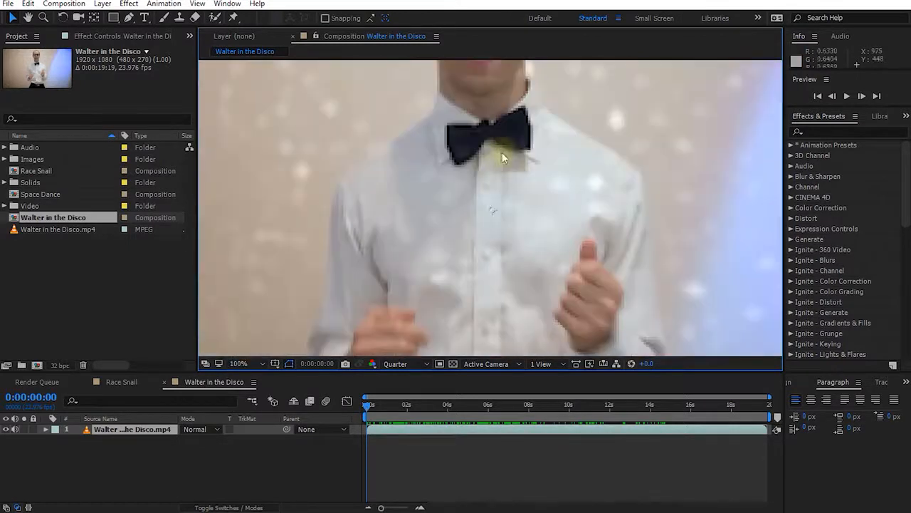
{"action": "key", "text": "space"}
{"action": "left_click_drag", "start_coordinate": [510, 148], "coordinate": [526, 289]}
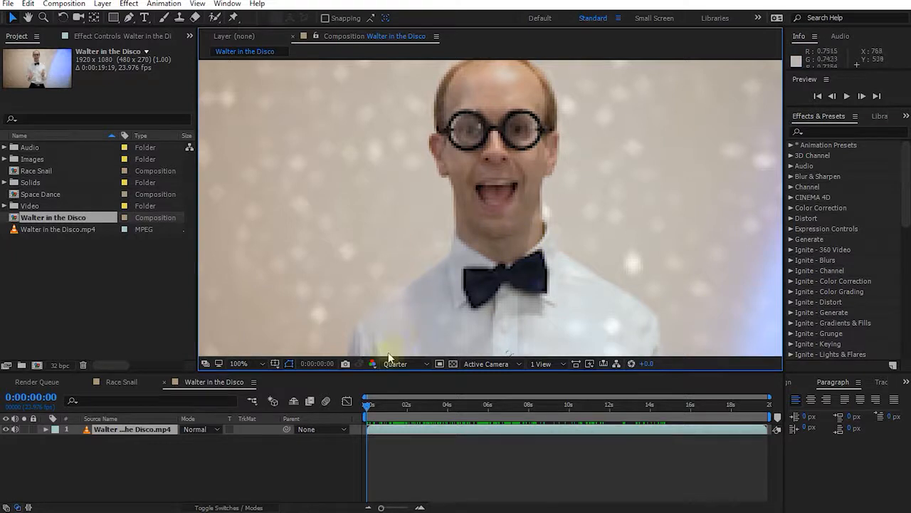
{"action": "left_click", "coordinate": [419, 363]}
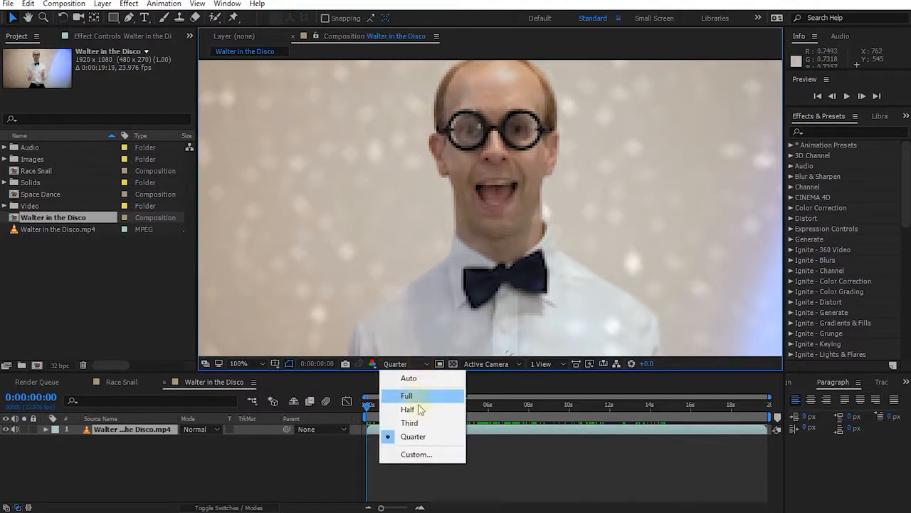
{"action": "left_click", "coordinate": [421, 423]}
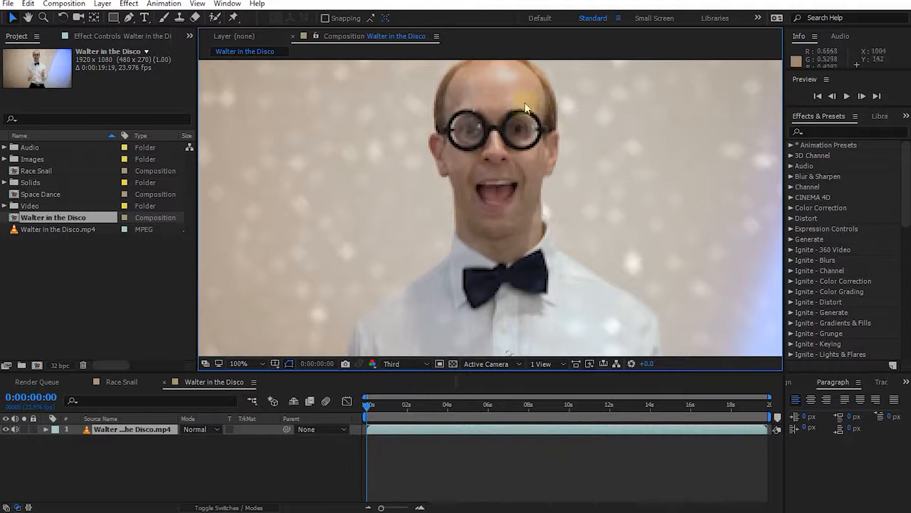
{"action": "left_click", "coordinate": [424, 364]}
{"action": "left_click", "coordinate": [412, 408]}
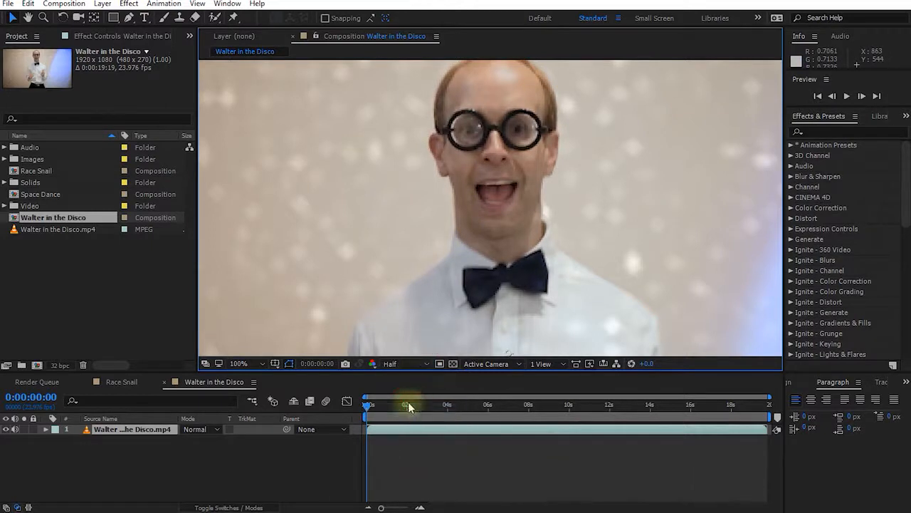
{"action": "left_click", "coordinate": [418, 364]}
{"action": "left_click", "coordinate": [418, 398]}
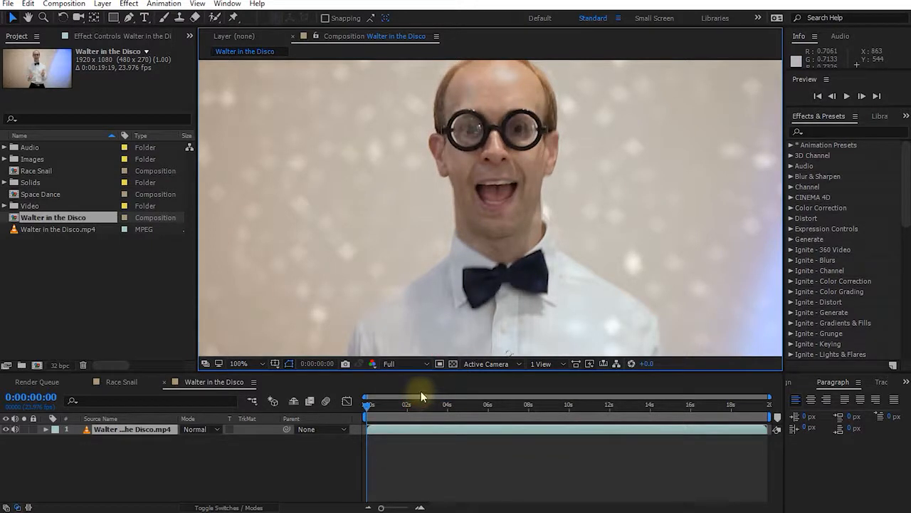
Set the composition's preview resolution to Auto and fit the whole frame in the viewer
{"action": "left_click", "coordinate": [421, 364]}
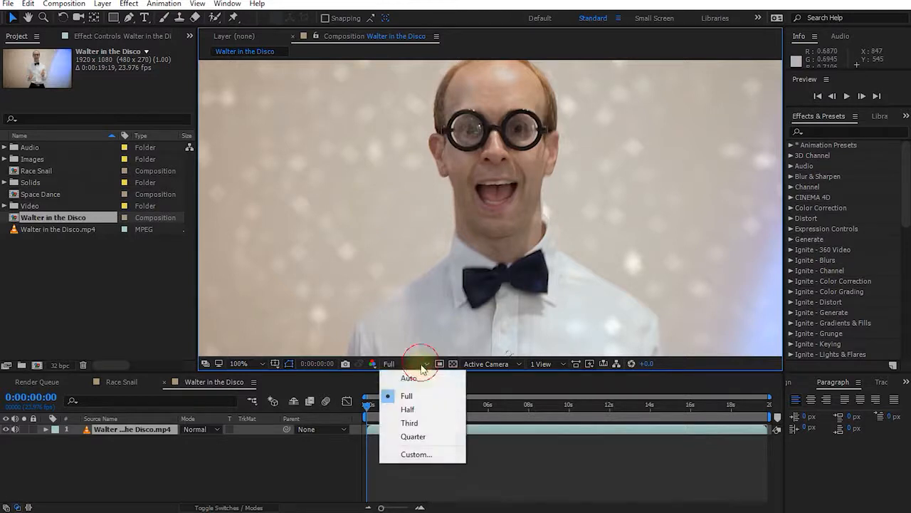
{"action": "left_click", "coordinate": [415, 377]}
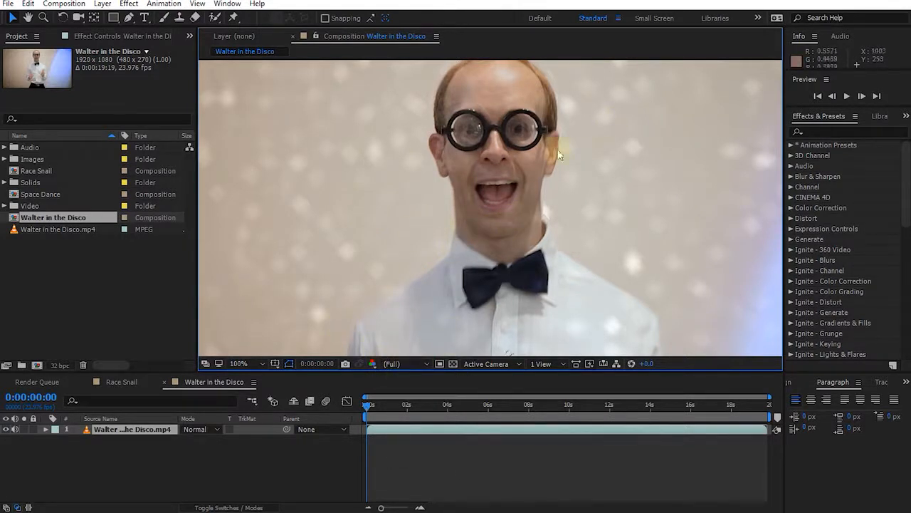
{"action": "left_click", "coordinate": [423, 363]}
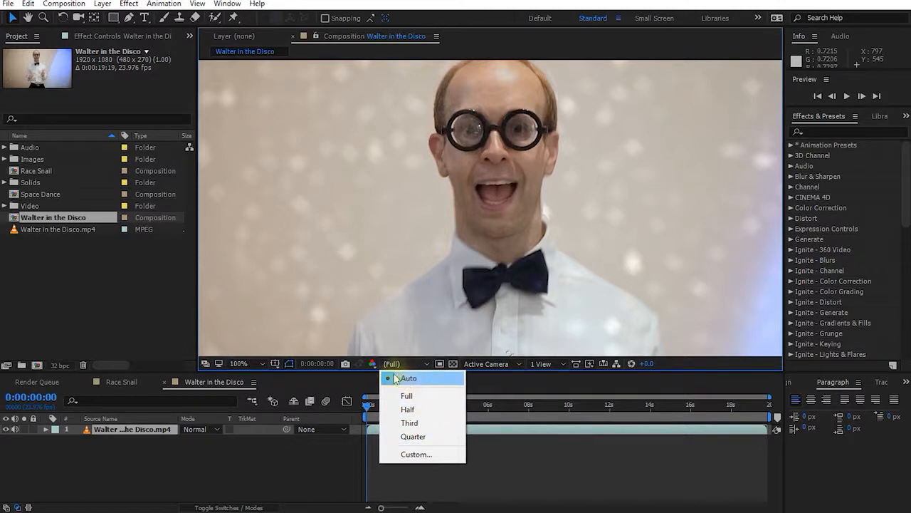
{"action": "left_click", "coordinate": [408, 381]}
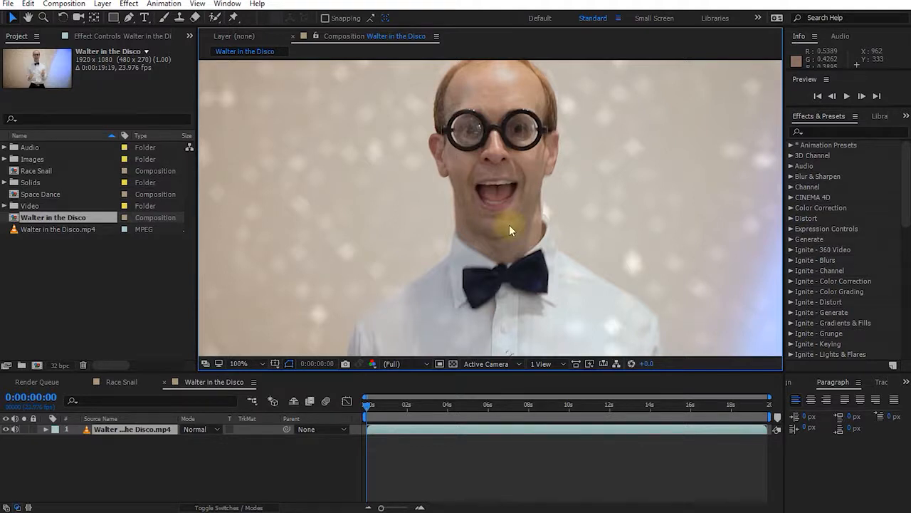
{"action": "key", "text": "alt+slash"}
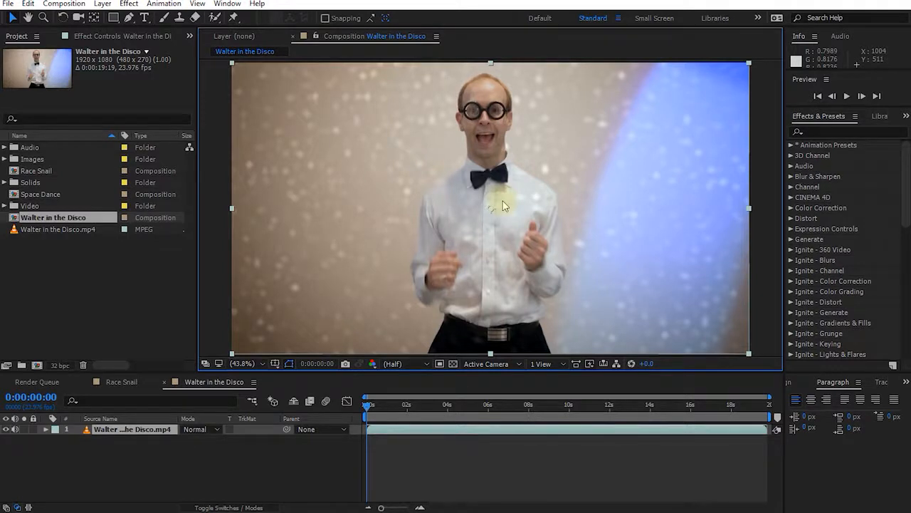
Add a text layer reading PARTEEEEEEY in the upper part of the frame and shift it rightward and slightly down
{"action": "left_click", "coordinate": [145, 19]}
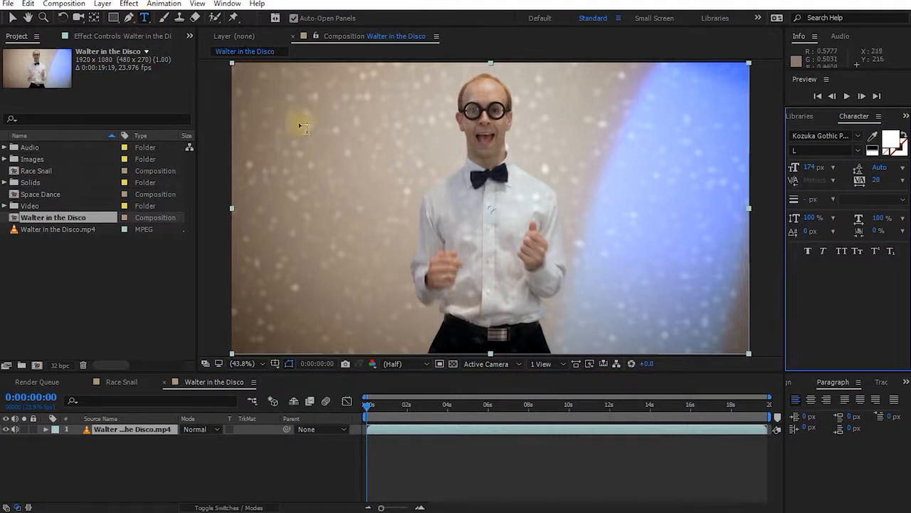
{"action": "left_click", "coordinate": [285, 168]}
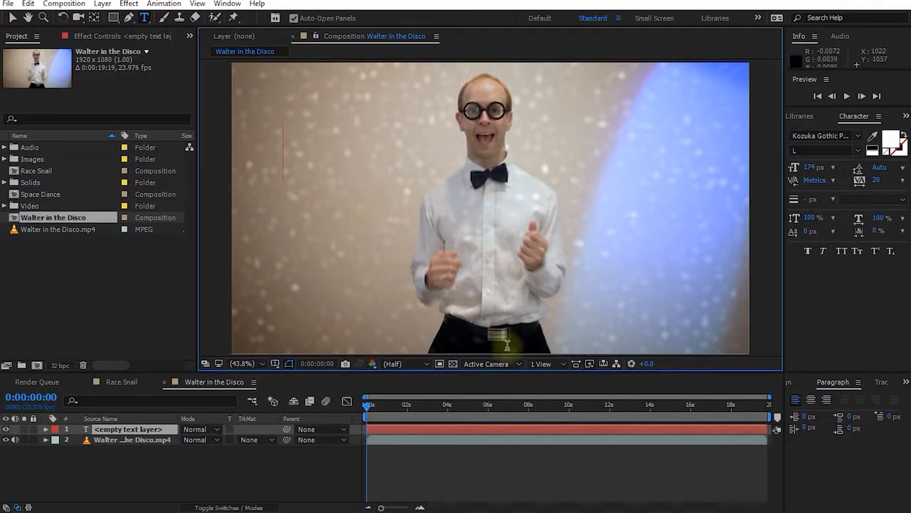
{"action": "type", "text": "PARTEEEEEEY"}
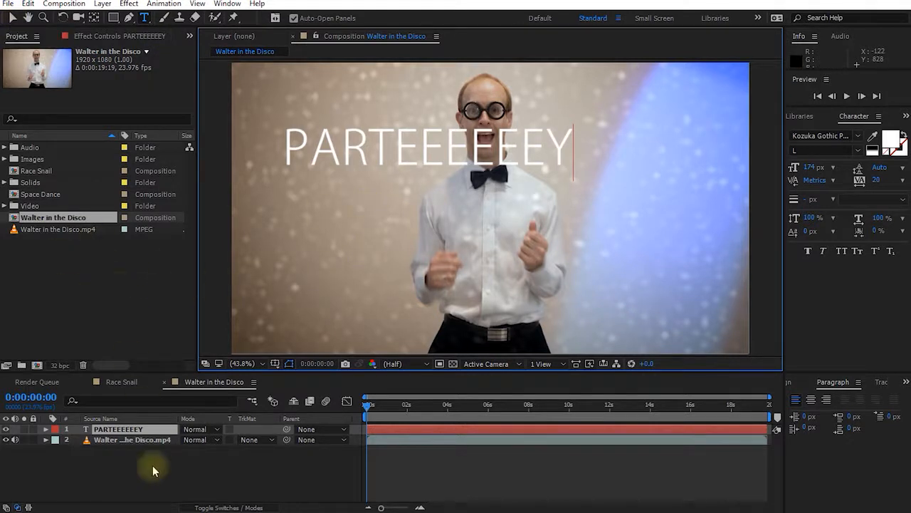
{"action": "left_click", "coordinate": [230, 472]}
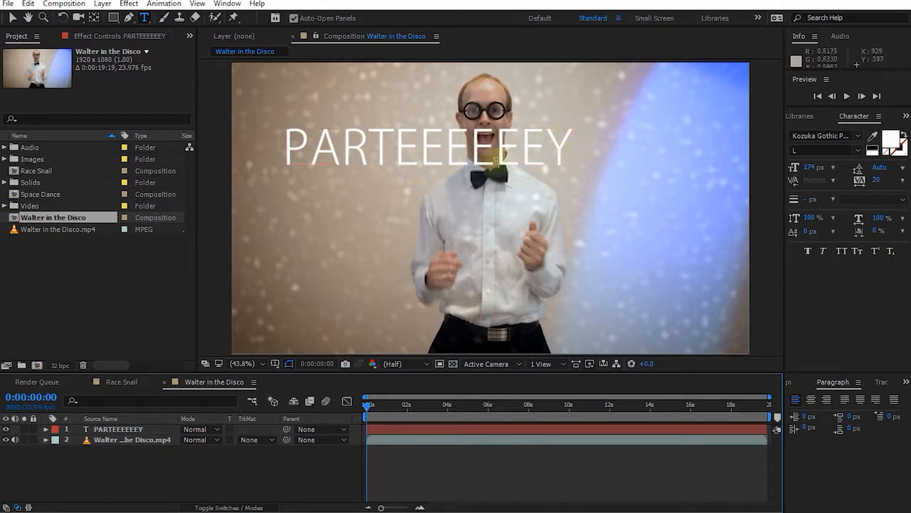
{"action": "left_click", "coordinate": [13, 19]}
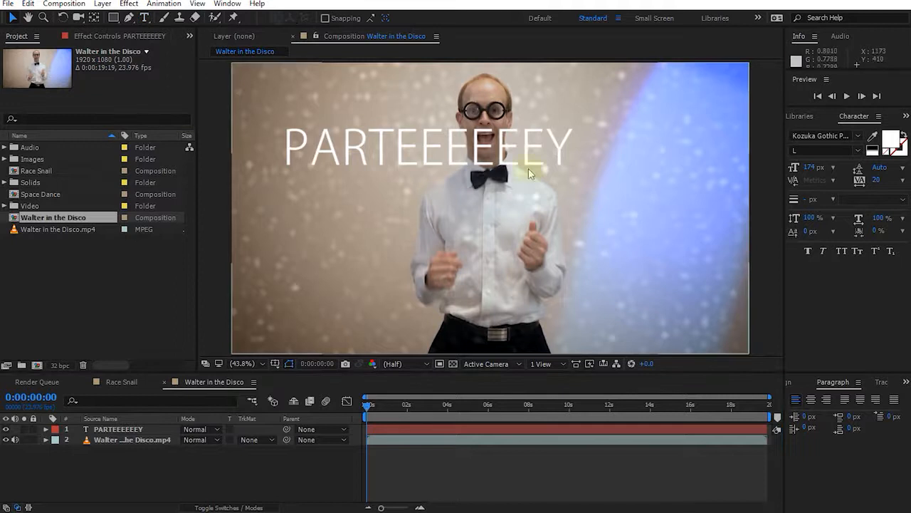
{"action": "left_click_drag", "start_coordinate": [417, 150], "coordinate": [451, 163]}
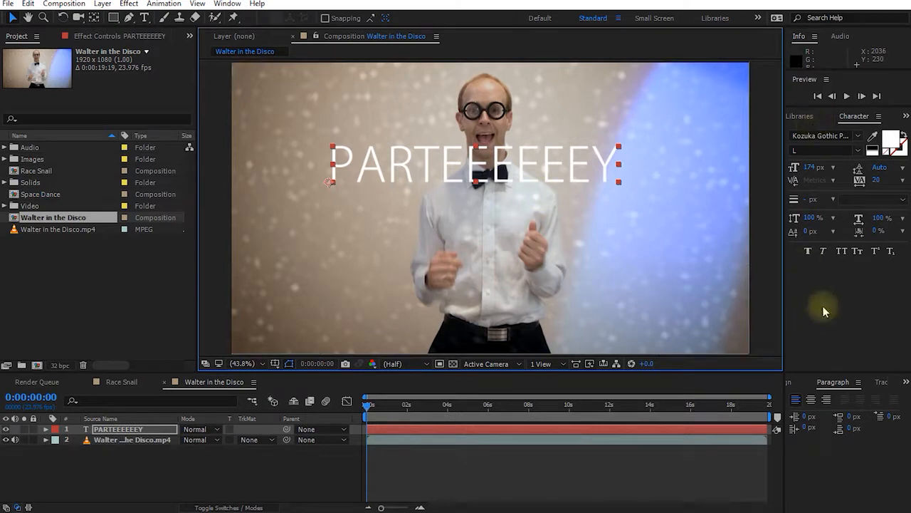
{"action": "left_click", "coordinate": [852, 117]}
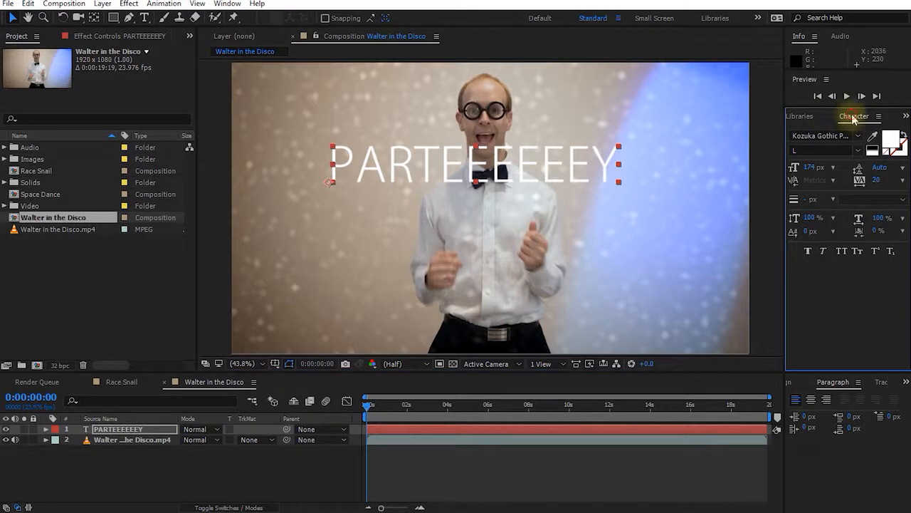
{"action": "left_click", "coordinate": [229, 4]}
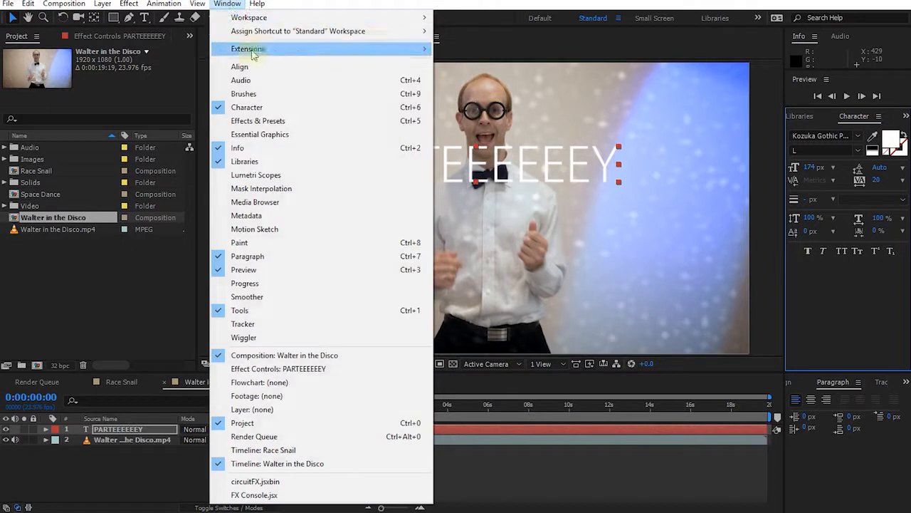
{"action": "left_click", "coordinate": [225, 4]}
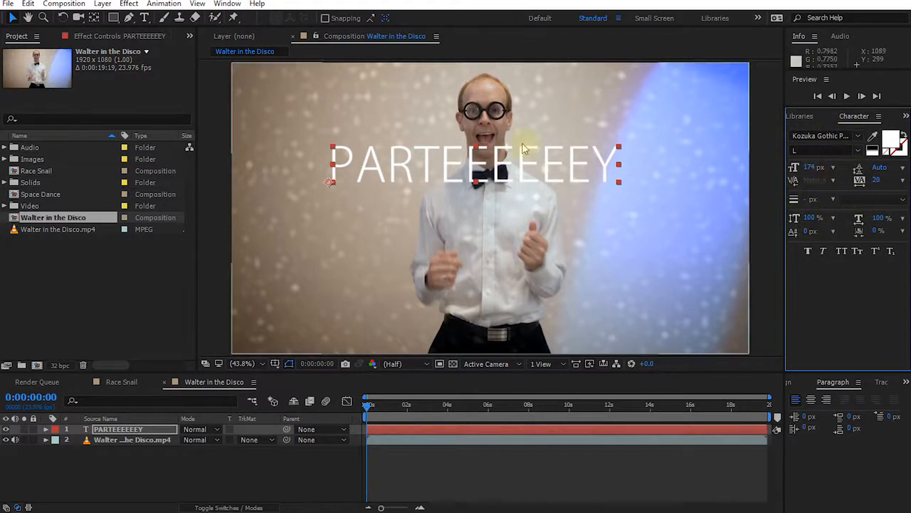
Undo the last move of the PARTEEEEEEY text and change its font to Impact
{"action": "key", "text": "ctrl+z"}
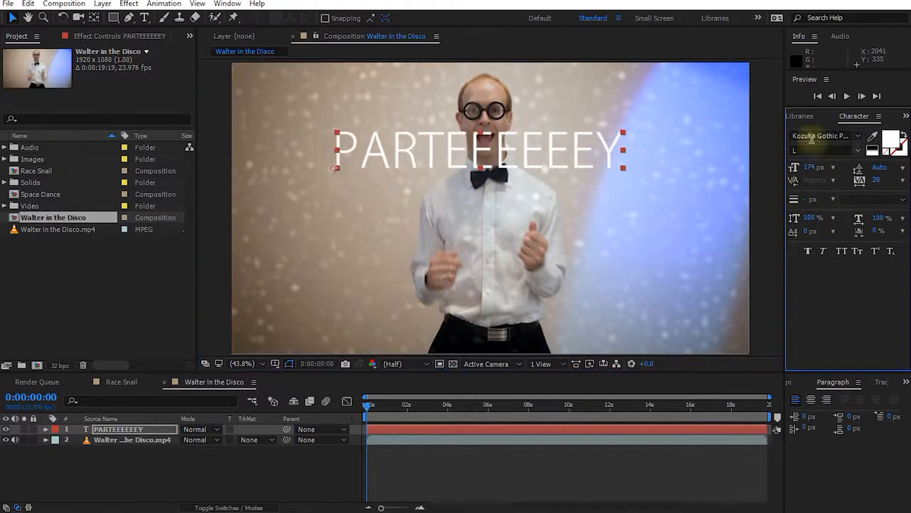
{"action": "left_click", "coordinate": [858, 137]}
{"action": "scroll", "coordinate": [855, 242], "scroll_direction": "down", "scroll_amount": 15}
{"action": "scroll", "coordinate": [852, 260], "scroll_direction": "up", "scroll_amount": 15}
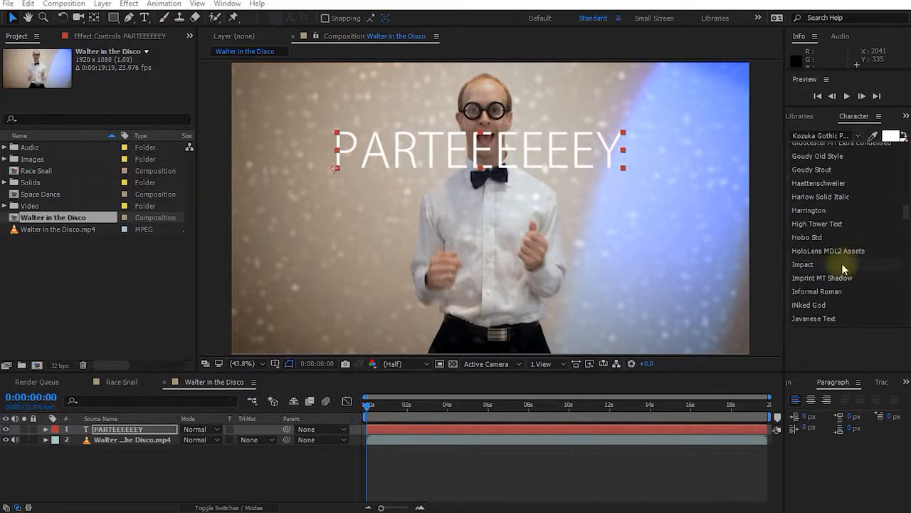
{"action": "left_click", "coordinate": [841, 262]}
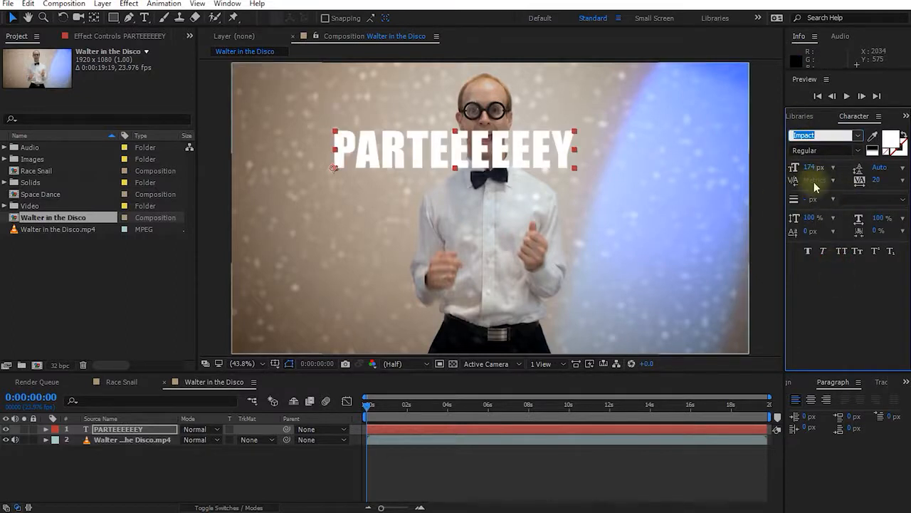
Enlarge the text with a 202 px font size plus further scaling, and place it along the frame's lower edge
{"action": "left_click_drag", "start_coordinate": [809, 174], "coordinate": [839, 170]}
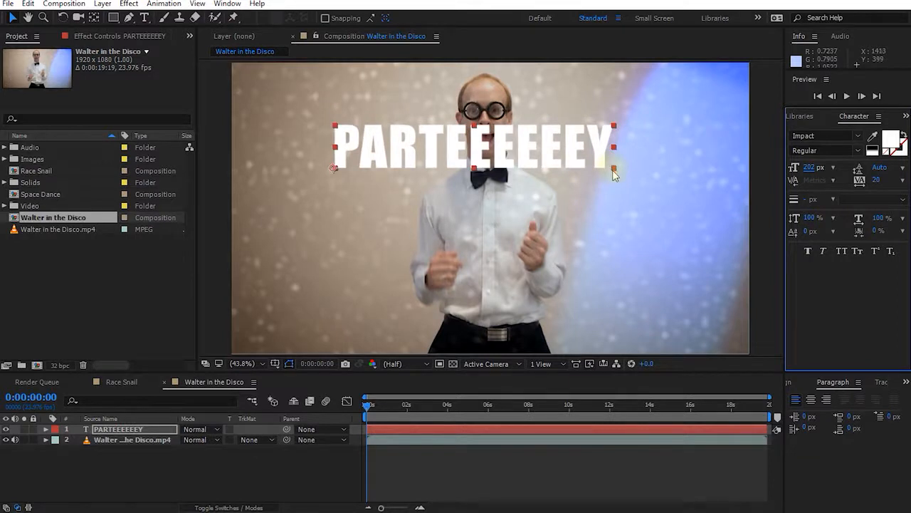
{"action": "left_click_drag", "start_coordinate": [615, 174], "coordinate": [675, 196]}
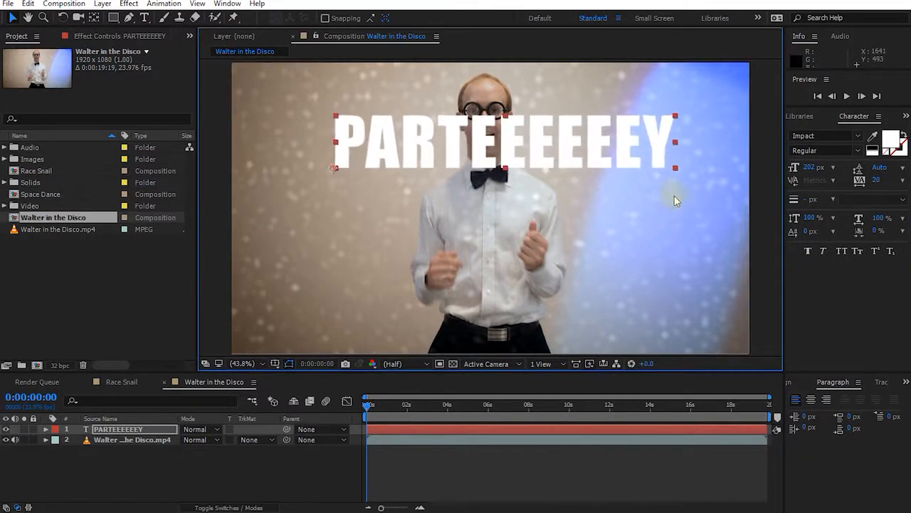
{"action": "left_click_drag", "start_coordinate": [582, 129], "coordinate": [502, 291]}
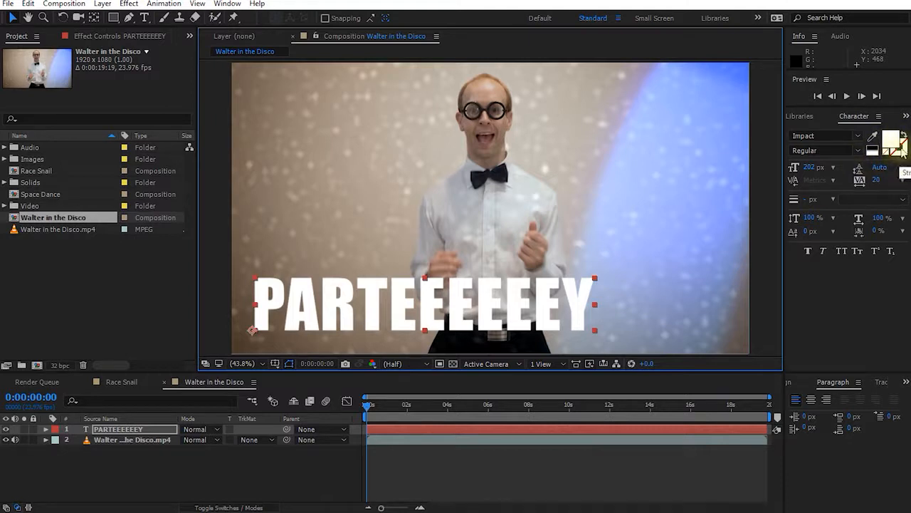
Set the text's fill color to red and its stroke color to white (FFFFFF)
{"action": "left_click", "coordinate": [891, 139]}
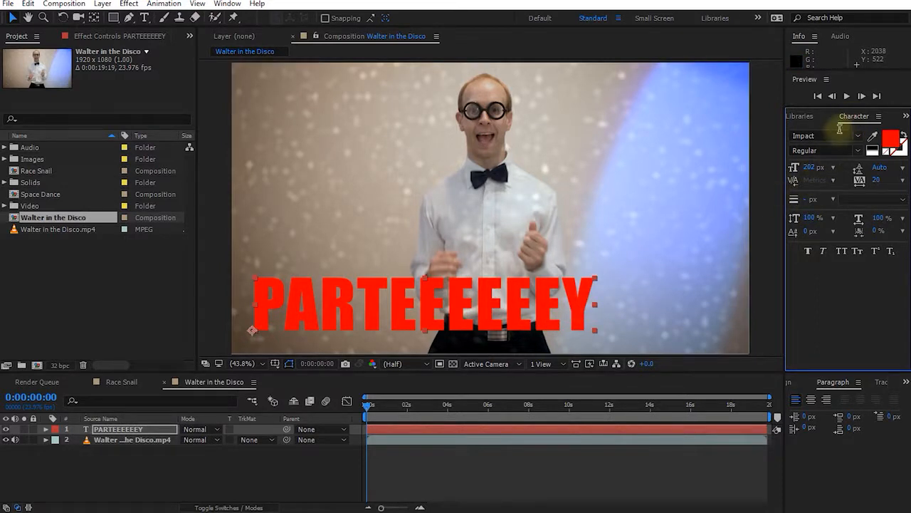
{"action": "left_click", "coordinate": [898, 150]}
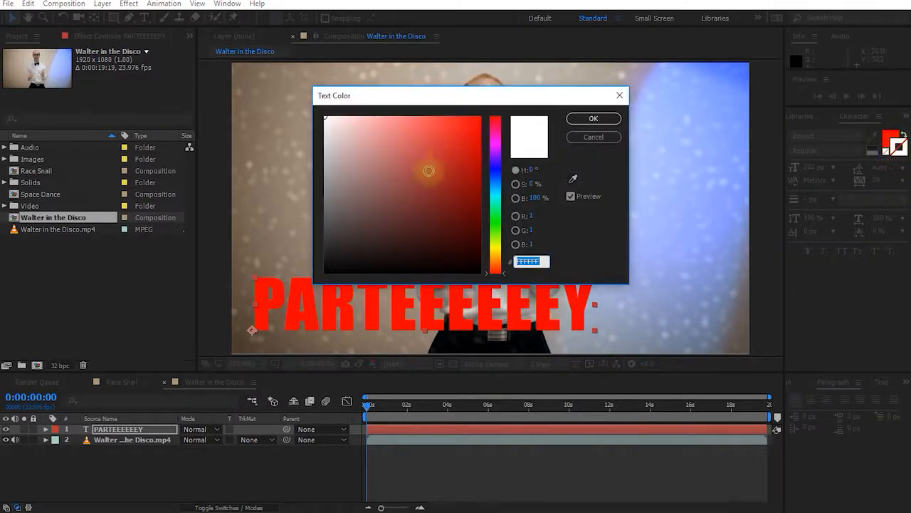
{"action": "left_click", "coordinate": [594, 120]}
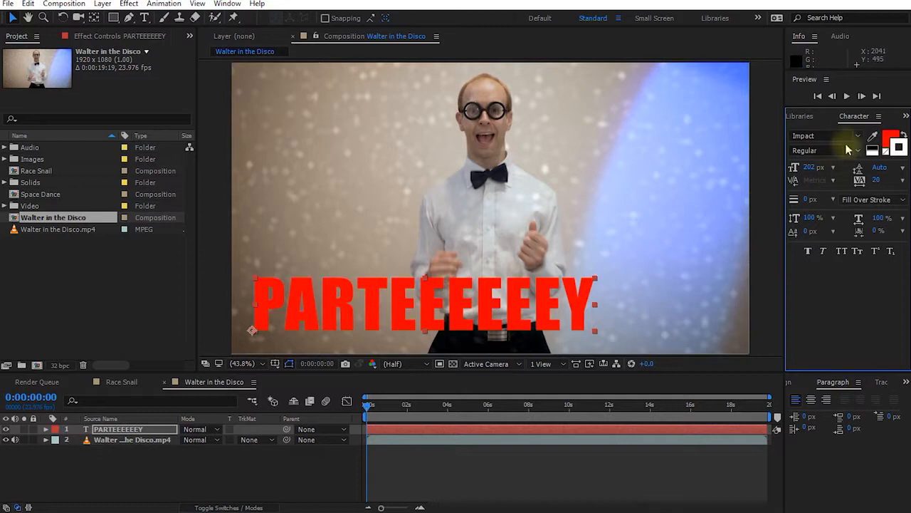
Set the text's stroke width to 11 px, keeping the Fill Over Stroke option
{"action": "left_click", "coordinate": [808, 201]}
{"action": "mouse_move", "coordinate": [807, 201]}
{"action": "left_mouse_down"}
{"action": "mouse_move", "coordinate": [835, 201]}
{"action": "mouse_move", "coordinate": [818, 204]}
{"action": "left_mouse_up"}
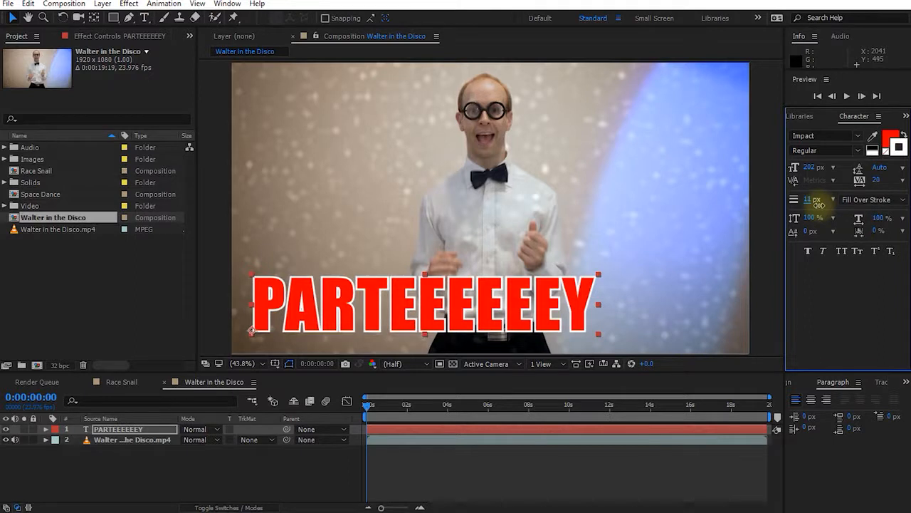
{"action": "left_click", "coordinate": [900, 200]}
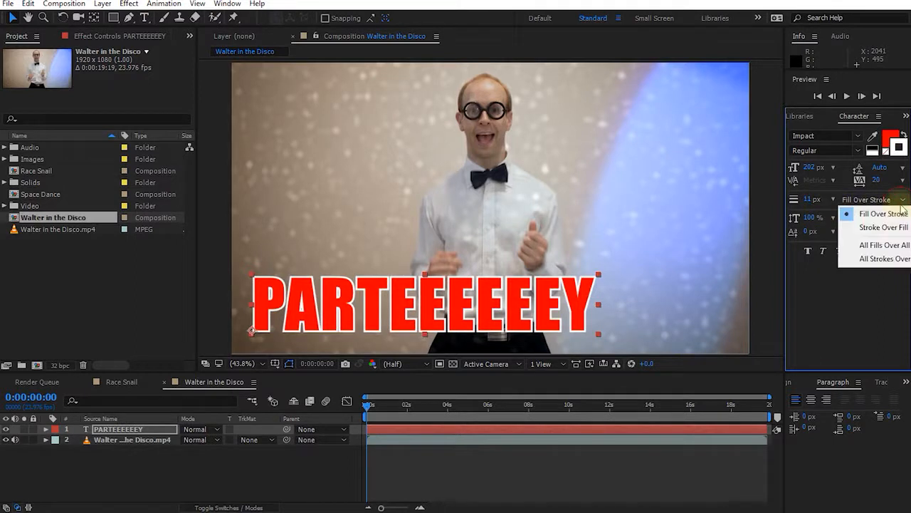
{"action": "left_click", "coordinate": [901, 202]}
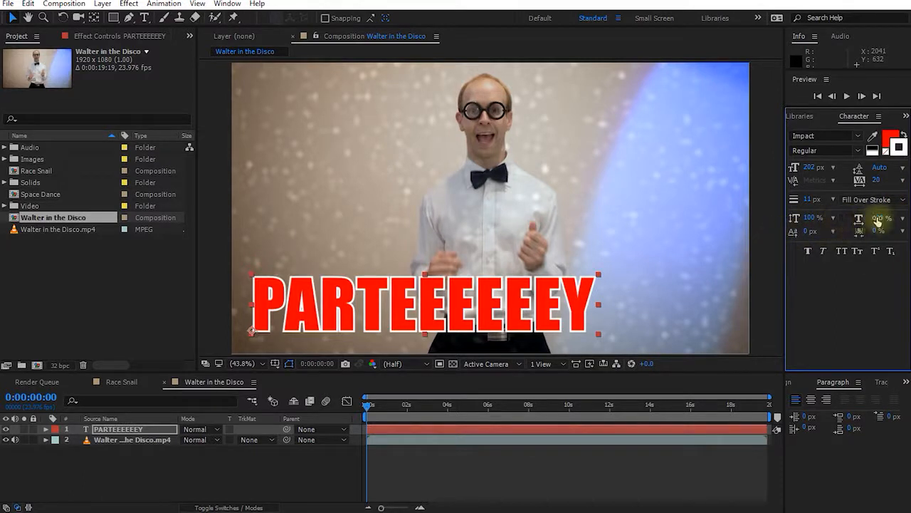
Stretch the PARTEEEEEEY text to 119% horizontal scale and reposition it slightly lower along the frame's lower edge
{"action": "left_click_drag", "start_coordinate": [874, 222], "coordinate": [892, 219]}
{"action": "left_click_drag", "start_coordinate": [497, 308], "coordinate": [491, 313]}
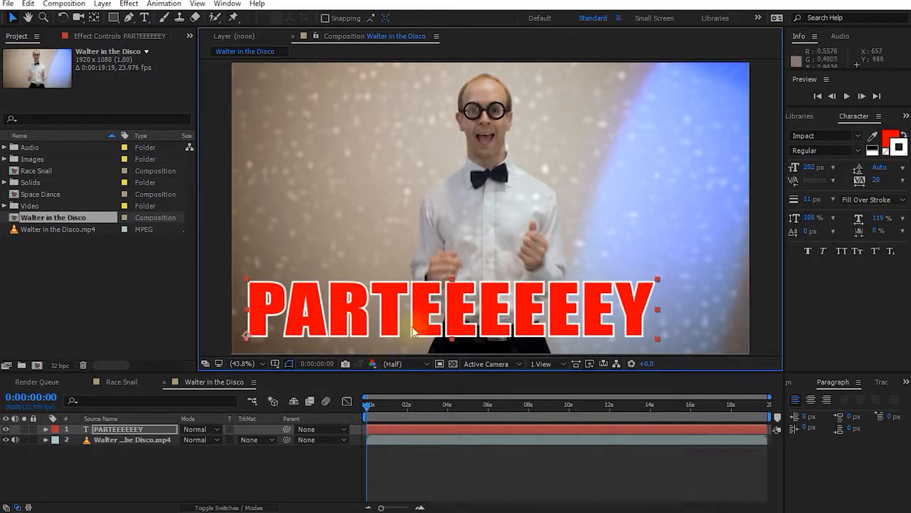
{"action": "left_click_drag", "start_coordinate": [368, 406], "coordinate": [343, 432]}
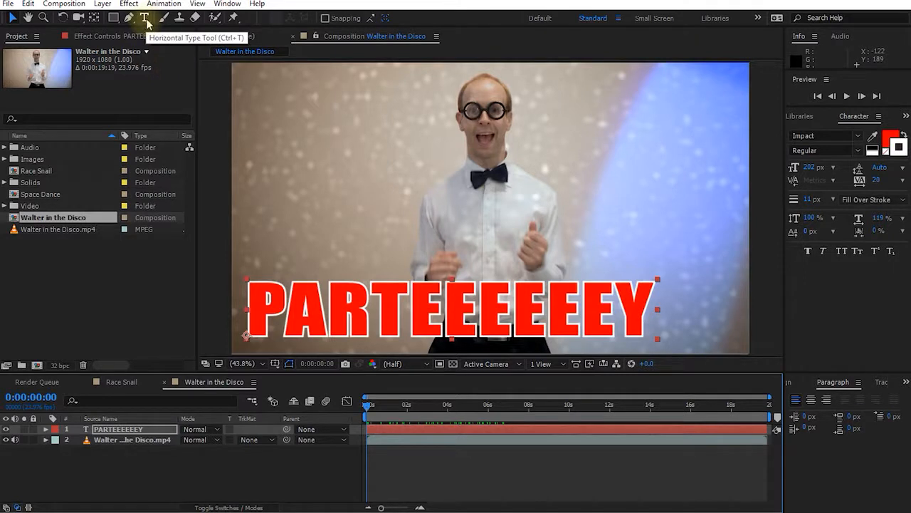
Add a vertical text layer reading FAT and place it above the P of PARTEEEEEEY
{"action": "left_click_drag", "start_coordinate": [147, 21], "coordinate": [221, 41]}
{"action": "left_click", "coordinate": [261, 101]}
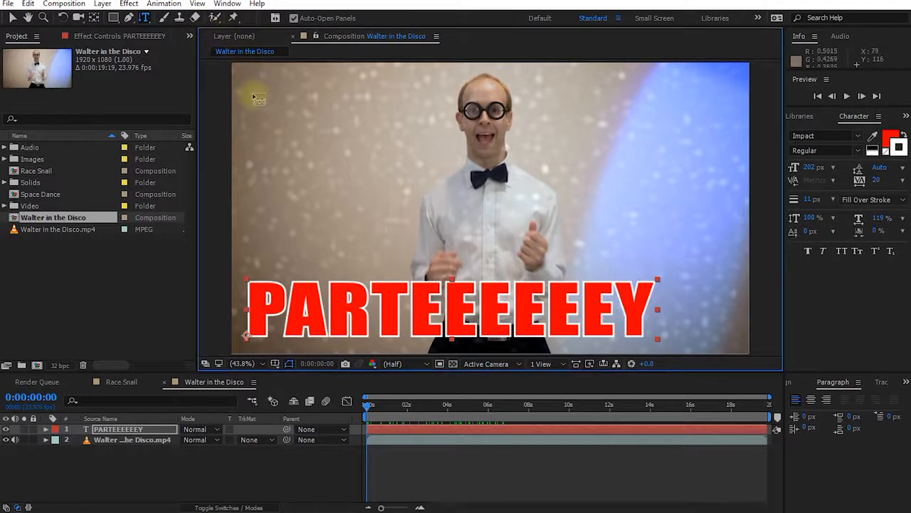
{"action": "key", "text": "Escape"}
{"action": "left_click", "coordinate": [274, 105]}
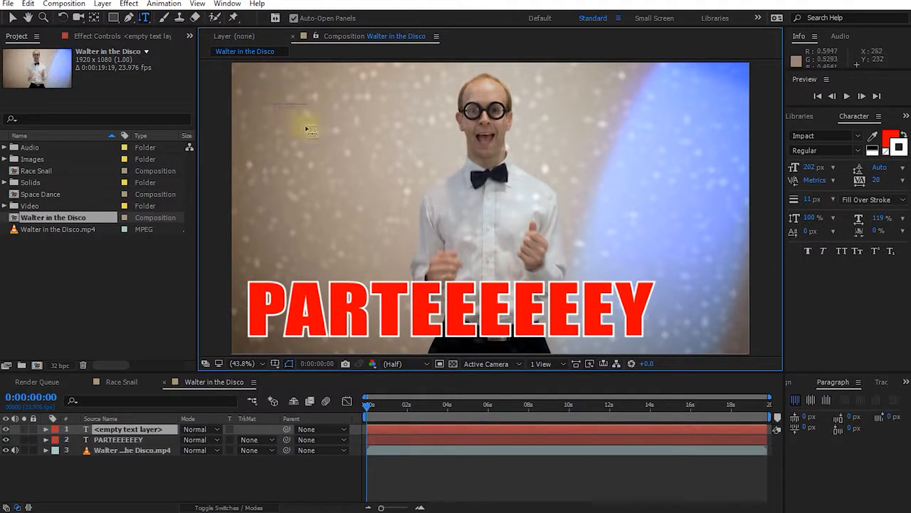
{"action": "type", "text": "FAT"}
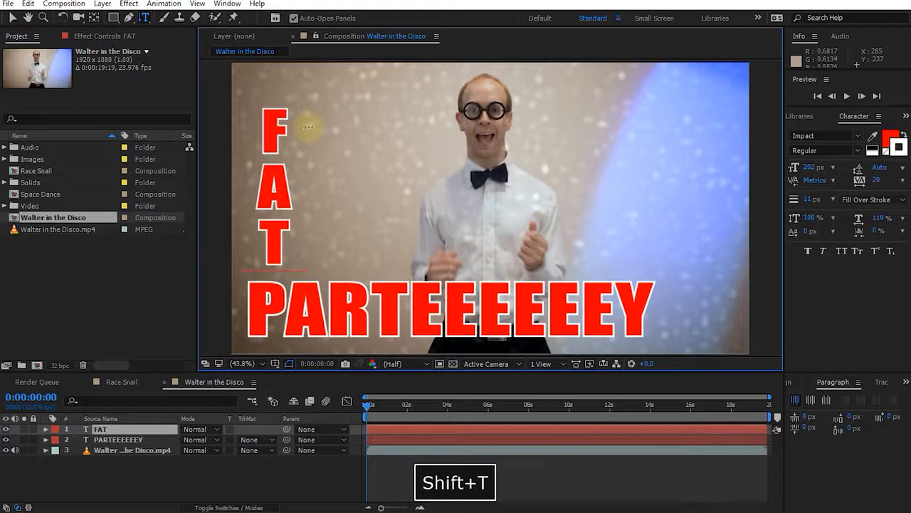
{"action": "left_click", "coordinate": [12, 17]}
{"action": "left_click_drag", "start_coordinate": [275, 135], "coordinate": [264, 122]}
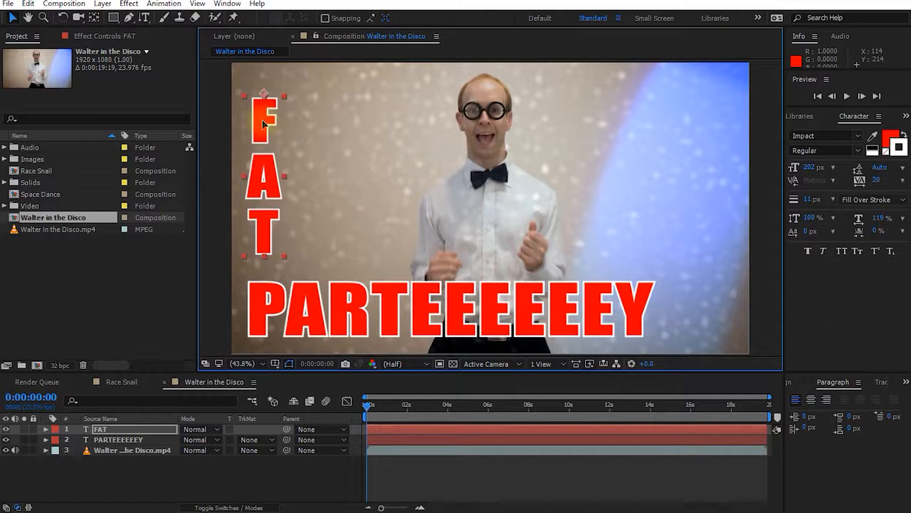
{"action": "left_click_drag", "start_coordinate": [263, 122], "coordinate": [262, 127]}
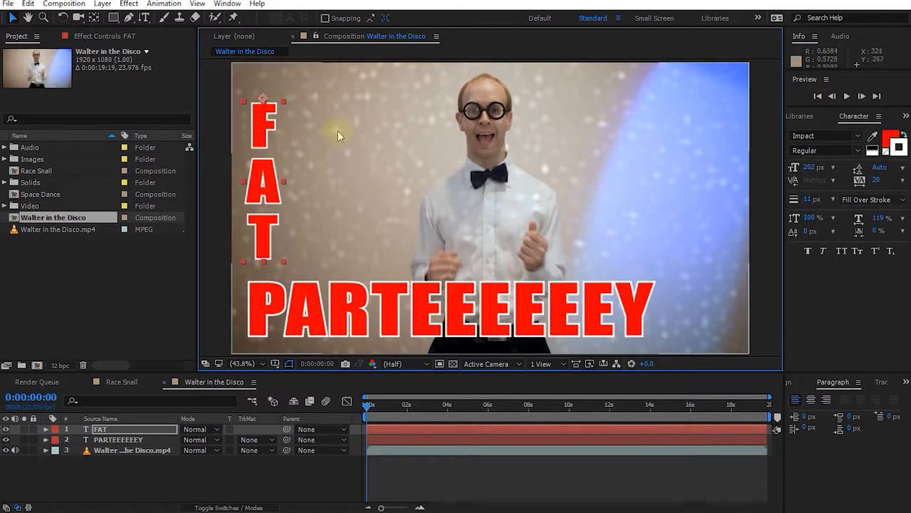
Add a horizontal text layer beside FAT reading WALTER, IN THE and DISCO on three separate lines
{"action": "left_click", "coordinate": [861, 119]}
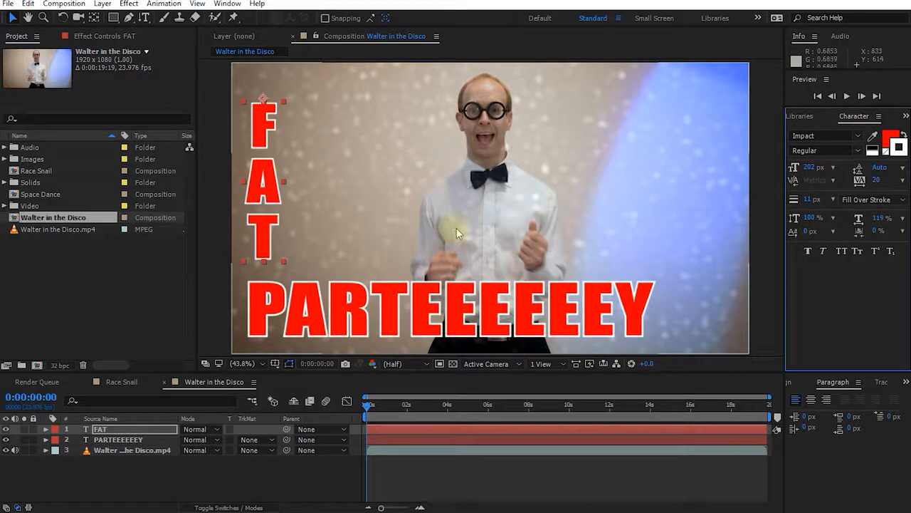
{"action": "left_click", "coordinate": [145, 17]}
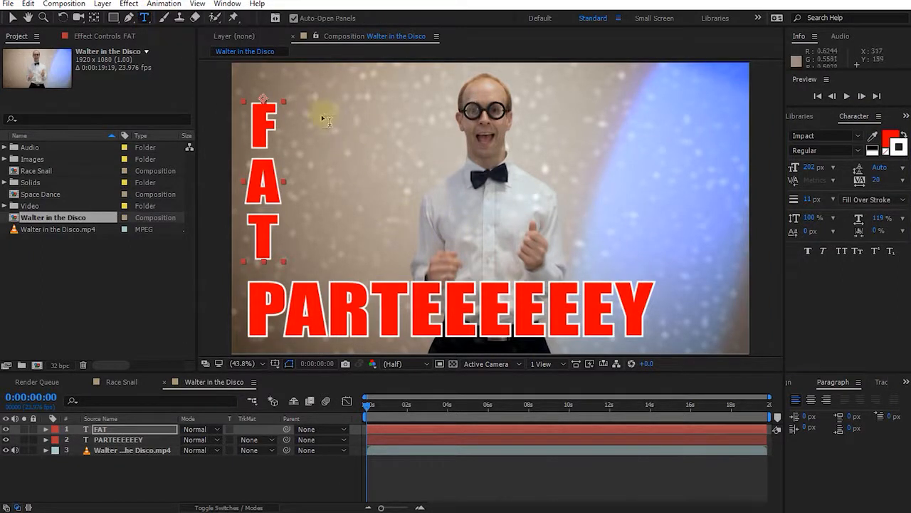
{"action": "left_click", "coordinate": [321, 117]}
{"action": "type", "text": "WALTER"}
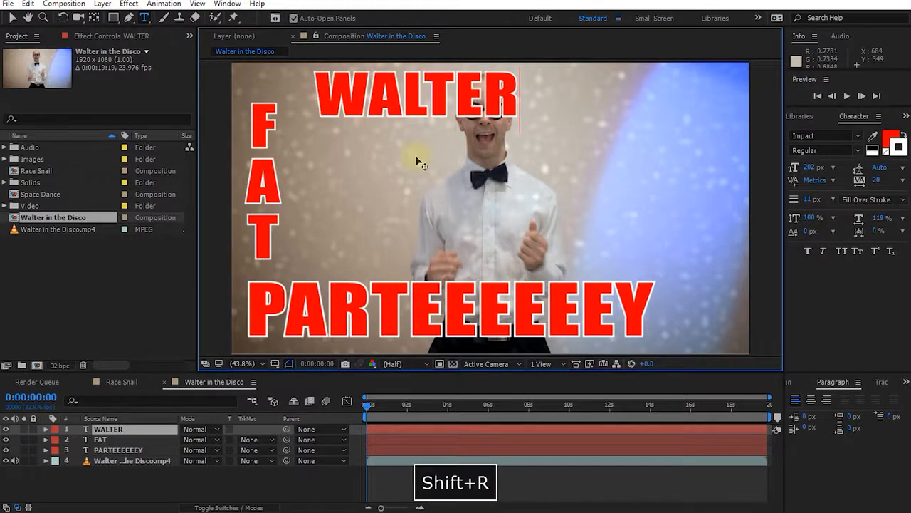
{"action": "key", "text": "Return"}
{"action": "type", "text": "IN THE"}
{"action": "key", "text": "Return"}
{"action": "type", "text": "DISCO"}
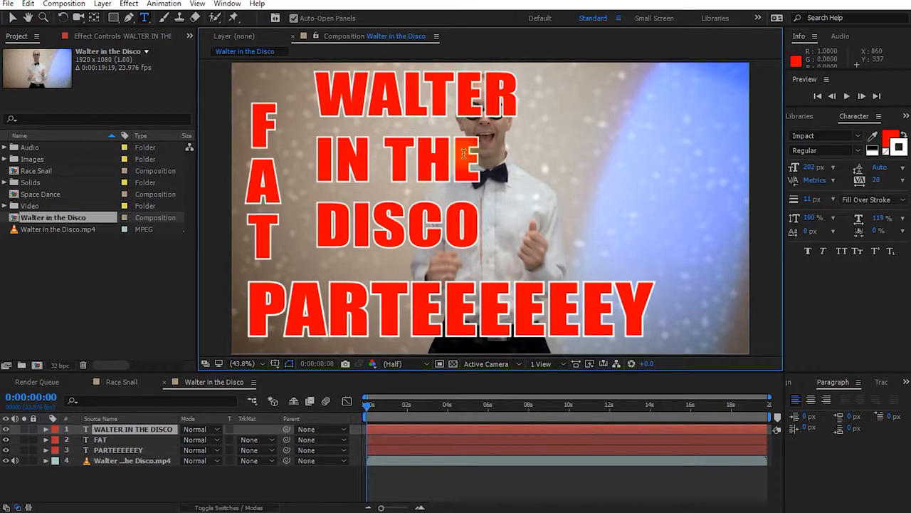
Try to set a 288 px font size and a blue fill on the new text without selecting any characters
{"action": "left_click_drag", "start_coordinate": [809, 169], "coordinate": [897, 152]}
{"action": "left_click", "coordinate": [891, 141]}
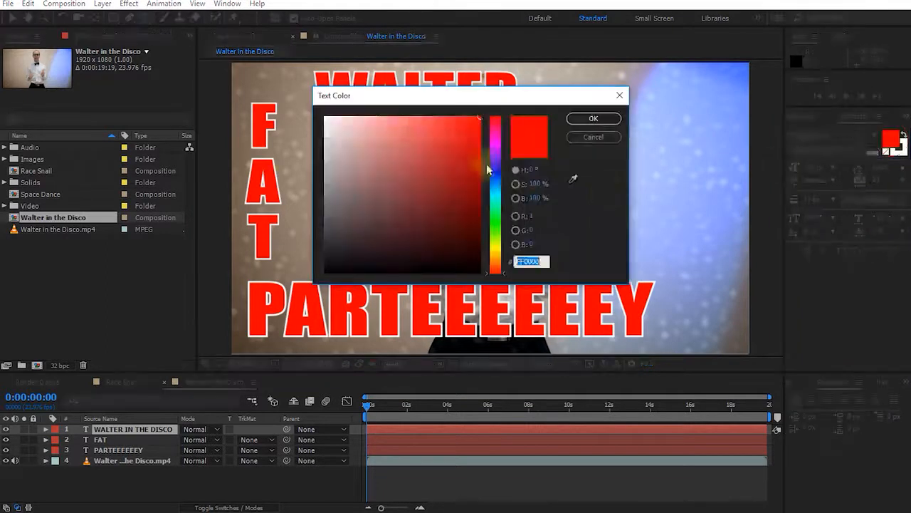
{"action": "left_click", "coordinate": [500, 179]}
{"action": "left_click", "coordinate": [584, 119]}
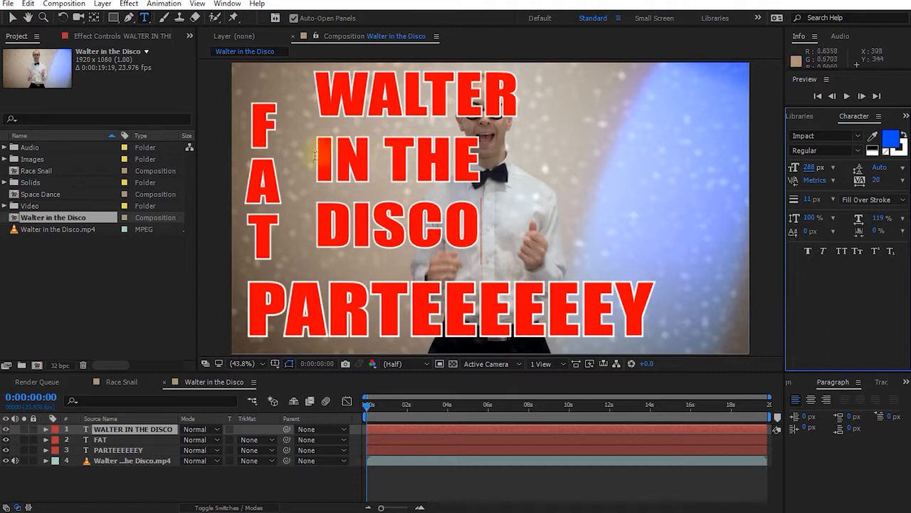
Set only the words IN THE to a 100 px font size and a blue fill (0012FF)
{"action": "left_click_drag", "start_coordinate": [318, 153], "coordinate": [478, 158]}
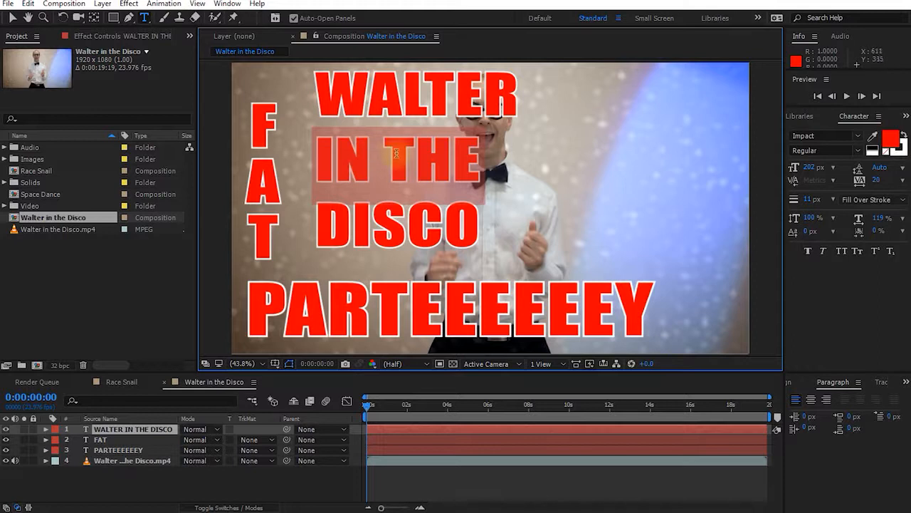
{"action": "left_click_drag", "start_coordinate": [810, 175], "coordinate": [754, 173]}
{"action": "left_click", "coordinate": [890, 139]}
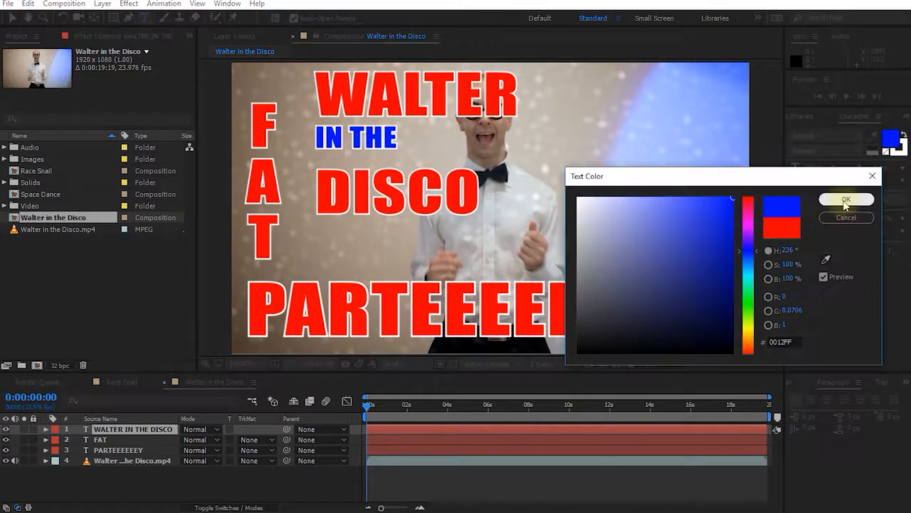
{"action": "left_click", "coordinate": [845, 201]}
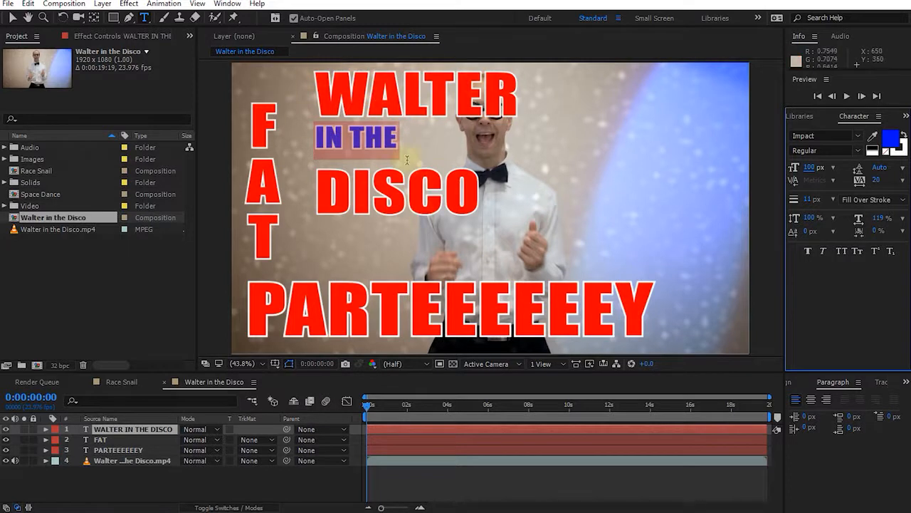
Shift the whole WALTER IN THE DISCO layer slightly and set its fill color to blue (0012FF)
{"action": "left_click", "coordinate": [12, 22]}
{"action": "left_click_drag", "start_coordinate": [464, 113], "coordinate": [492, 130]}
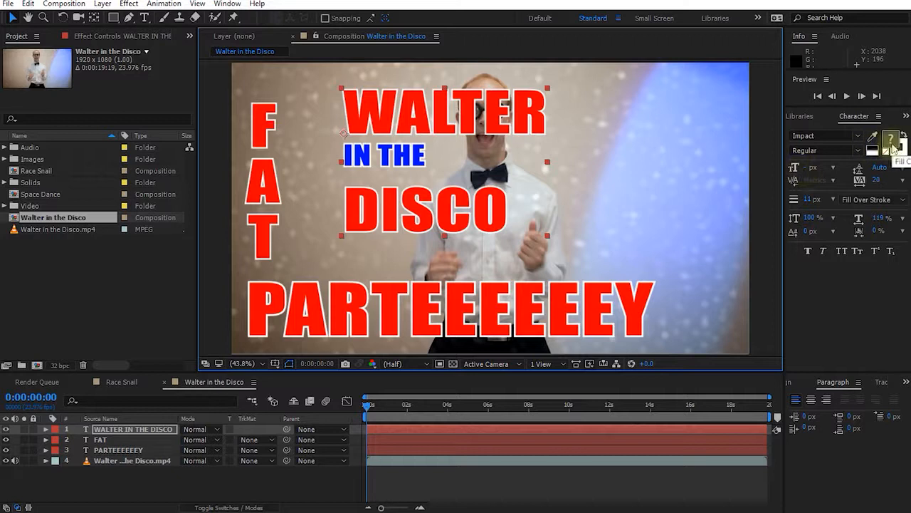
{"action": "left_click_drag", "start_coordinate": [383, 109], "coordinate": [402, 110]}
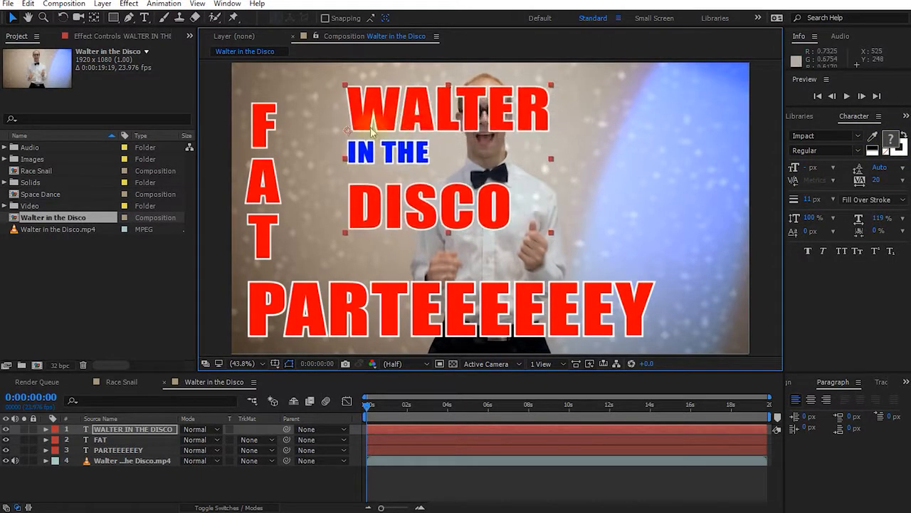
{"action": "left_click", "coordinate": [895, 144]}
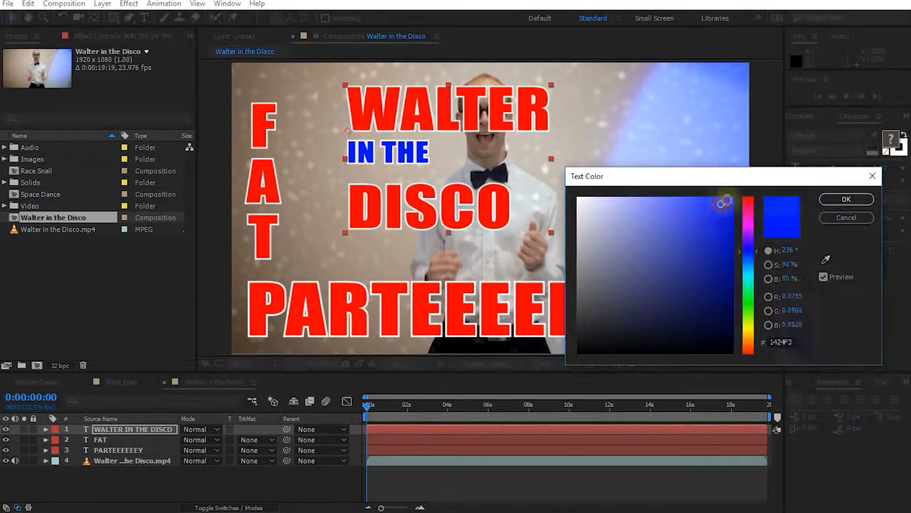
{"action": "left_click", "coordinate": [732, 198]}
{"action": "left_click", "coordinate": [845, 201]}
{"action": "mouse_move", "coordinate": [416, 125]}
{"action": "left_mouse_down"}
{"action": "mouse_move", "coordinate": [404, 124]}
{"action": "mouse_move", "coordinate": [418, 122]}
{"action": "left_mouse_up"}
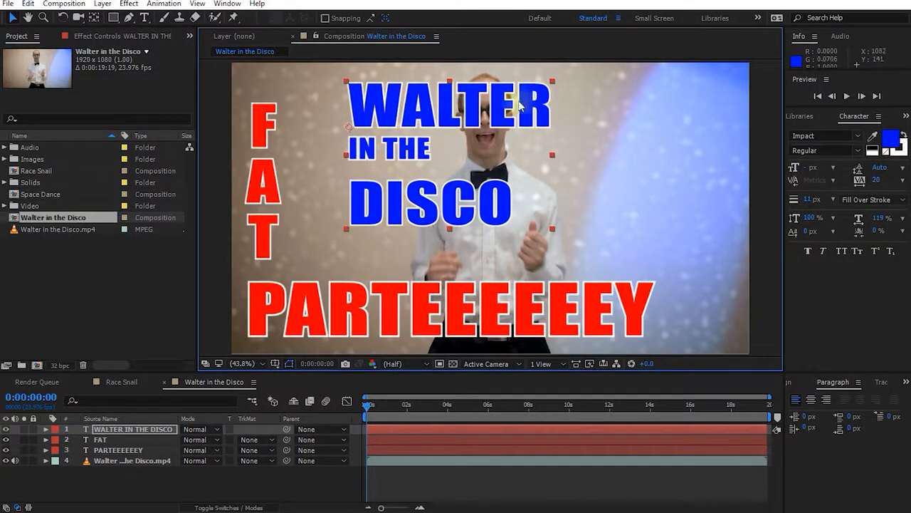
Set the fill color of only the word WALTER to yellow
{"action": "left_click", "coordinate": [145, 17]}
{"action": "left_click_drag", "start_coordinate": [406, 122], "coordinate": [555, 112]}
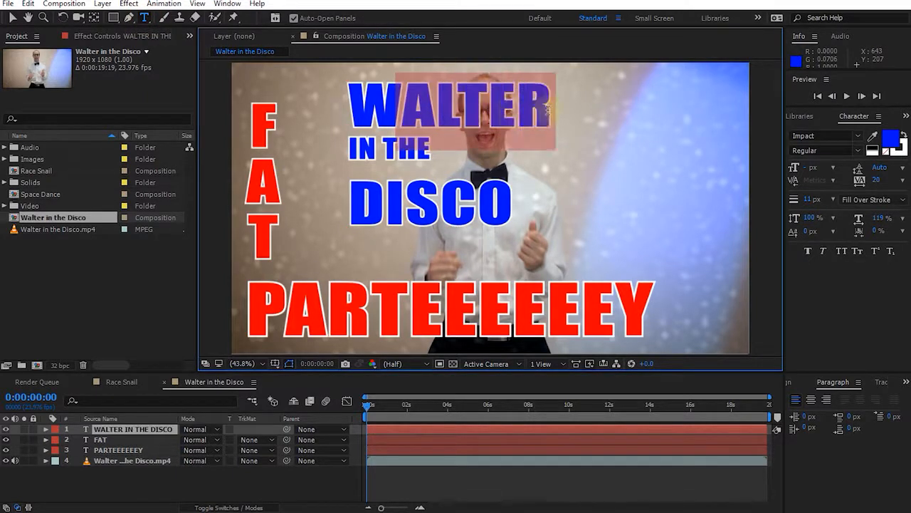
{"action": "left_click_drag", "start_coordinate": [349, 101], "coordinate": [571, 107]}
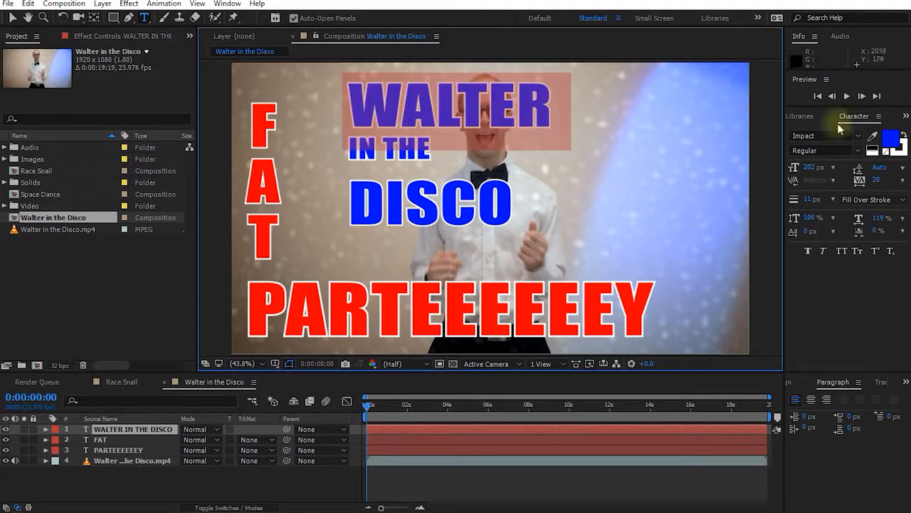
{"action": "left_click", "coordinate": [891, 140]}
{"action": "left_click_drag", "start_coordinate": [753, 246], "coordinate": [748, 328]}
{"action": "left_click", "coordinate": [846, 199]}
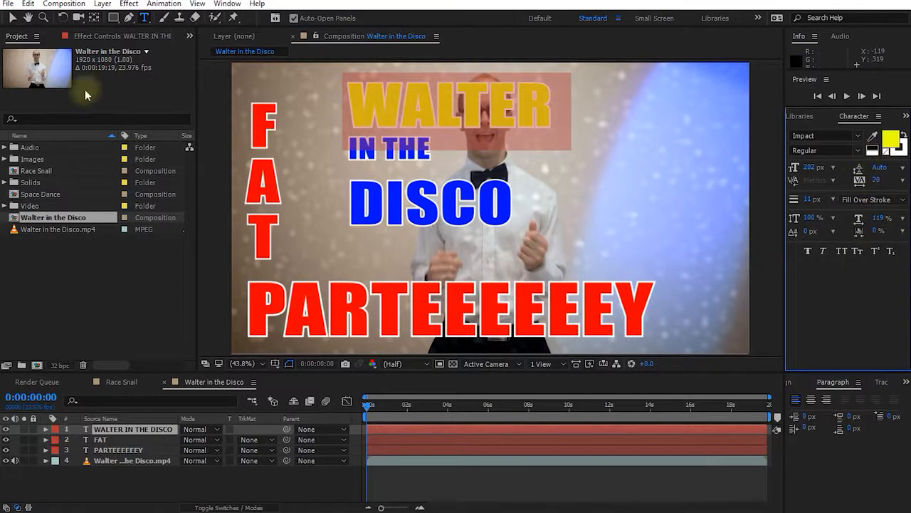
Move the WALTER IN THE DISCO layer to the frame's upper-right area, clear of the man's face
{"action": "left_click", "coordinate": [12, 17]}
{"action": "left_click_drag", "start_coordinate": [454, 121], "coordinate": [588, 108]}
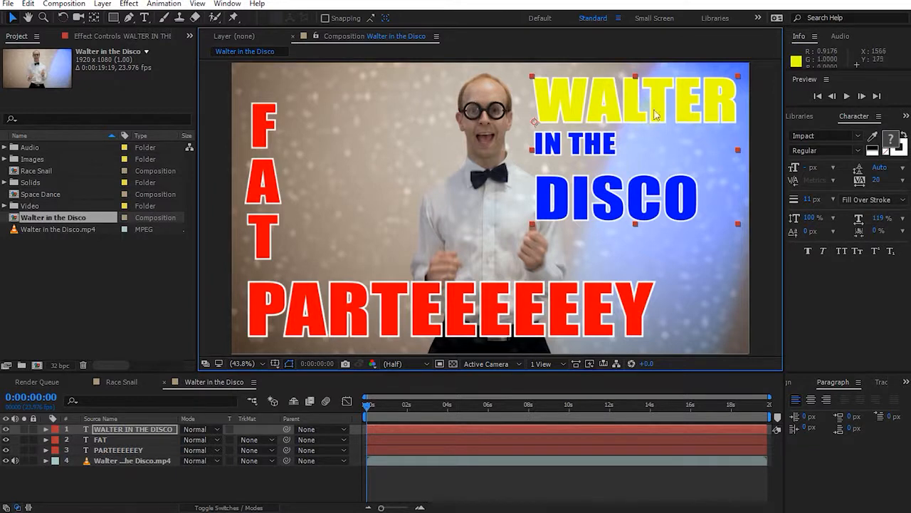
{"action": "left_click_drag", "start_coordinate": [639, 126], "coordinate": [630, 131]}
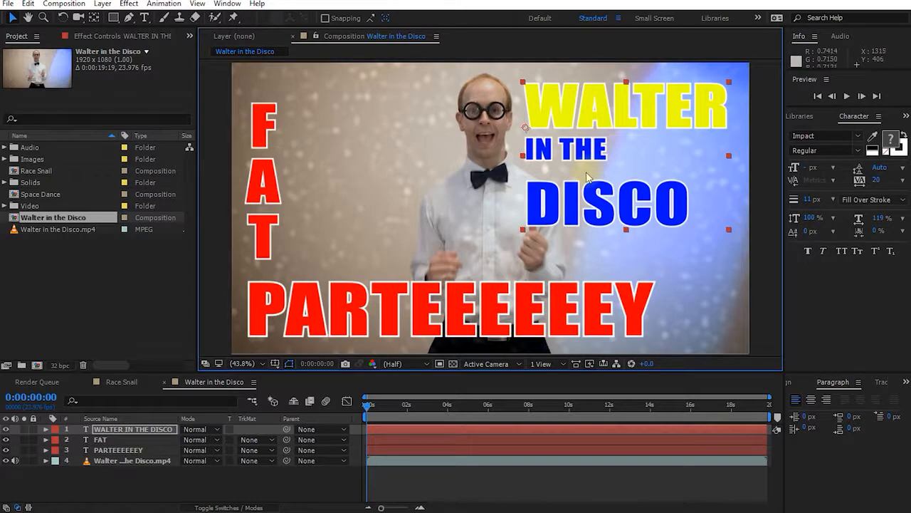
{"action": "mouse_move", "coordinate": [616, 123]}
{"action": "left_mouse_down"}
{"action": "mouse_move", "coordinate": [606, 122]}
{"action": "mouse_move", "coordinate": [617, 116]}
{"action": "left_mouse_up"}
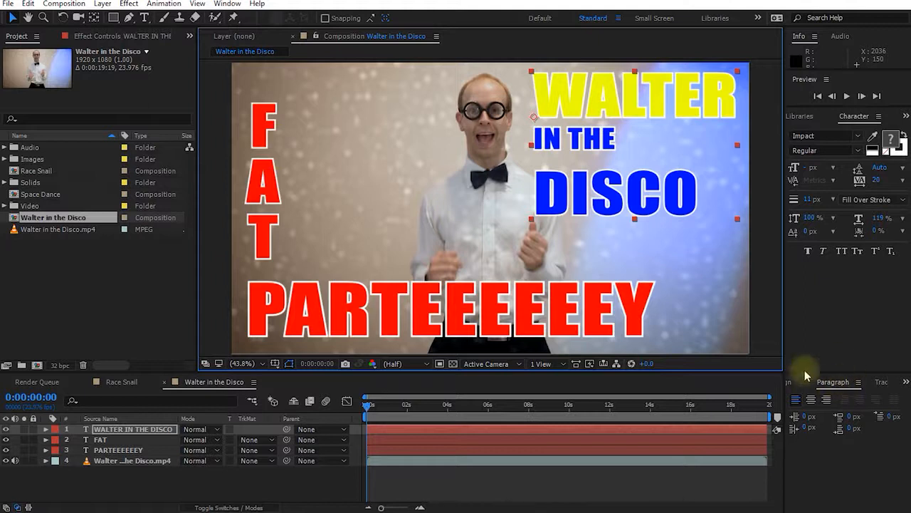
Check in the list of available panels that the Paragraph panel is turned on
{"action": "left_click", "coordinate": [839, 385]}
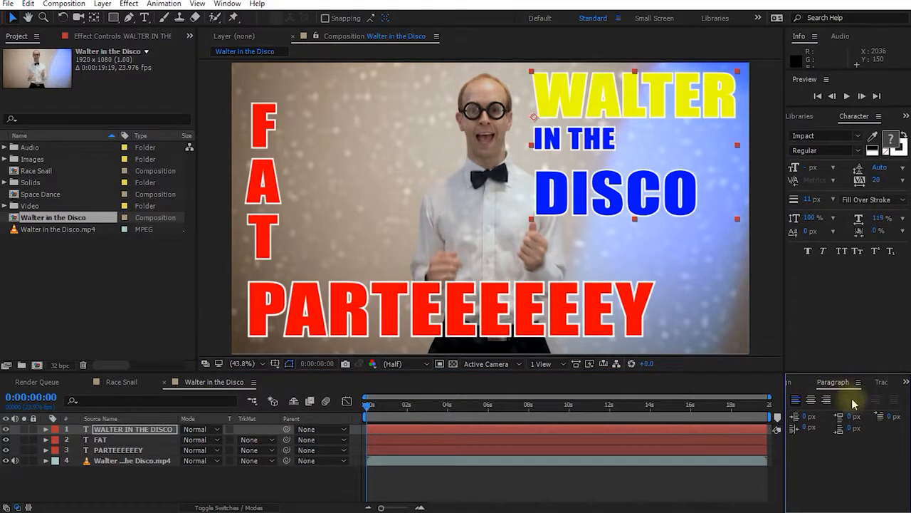
{"action": "left_click", "coordinate": [229, 4]}
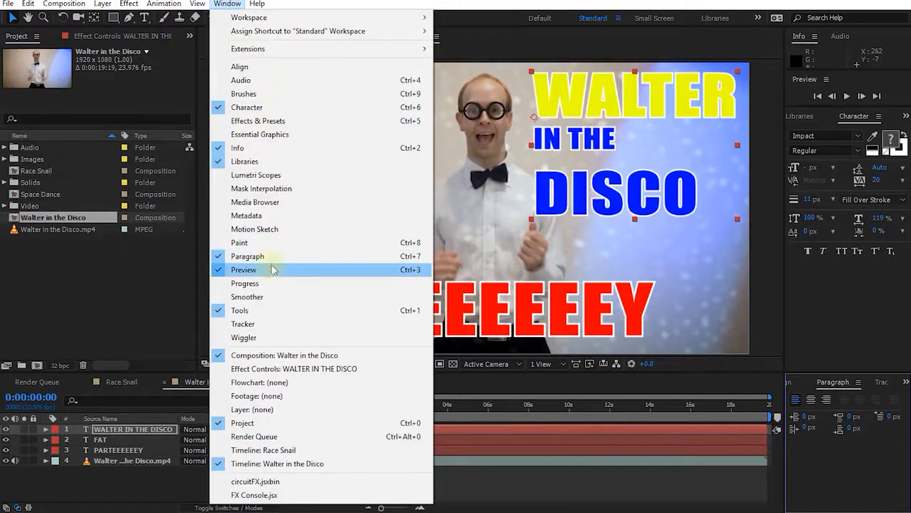
{"action": "left_click", "coordinate": [832, 384]}
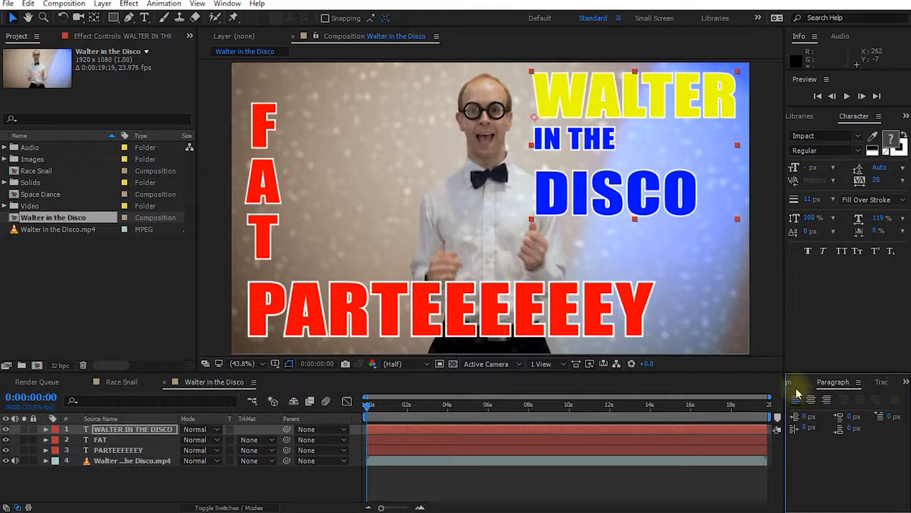
Nudge the WALTER IN THE DISCO layer within the frame's upper-right area and apply left alignment
{"action": "left_click_drag", "start_coordinate": [615, 190], "coordinate": [604, 199]}
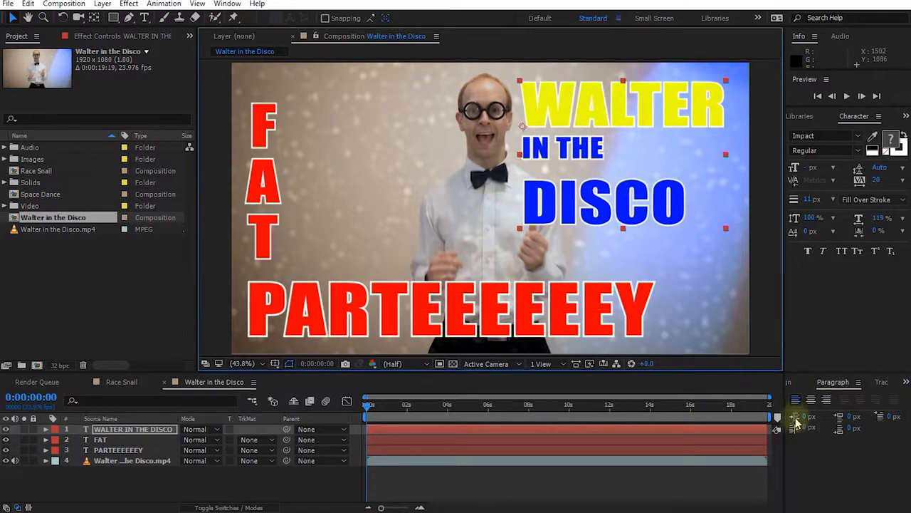
{"action": "left_click_drag", "start_coordinate": [513, 177], "coordinate": [522, 173]}
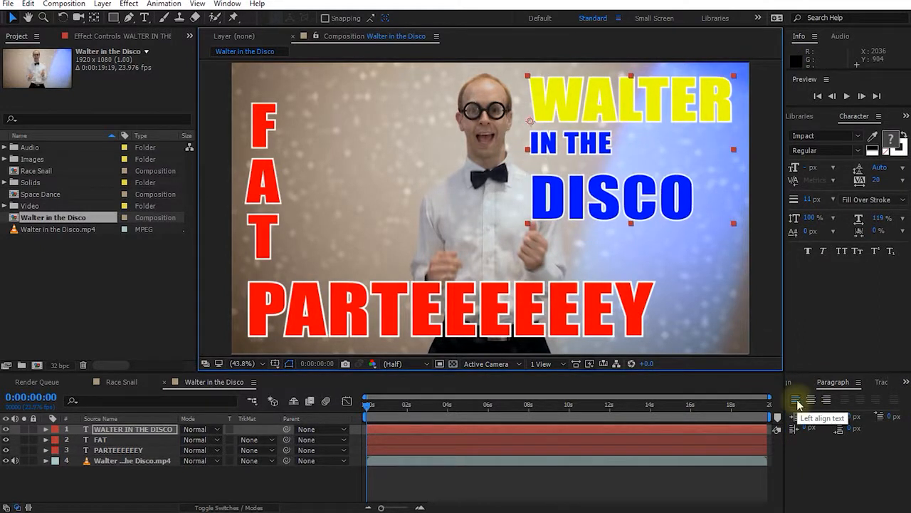
{"action": "left_click", "coordinate": [796, 401]}
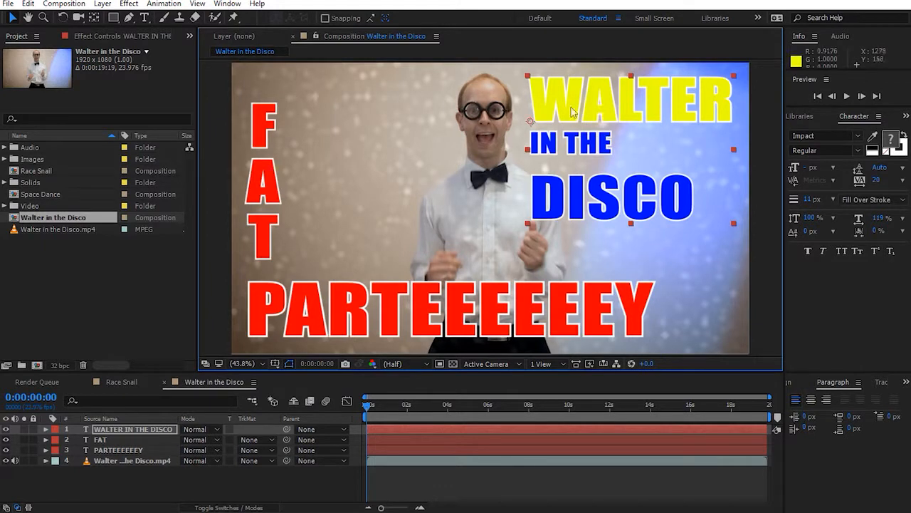
{"action": "left_click", "coordinate": [797, 403]}
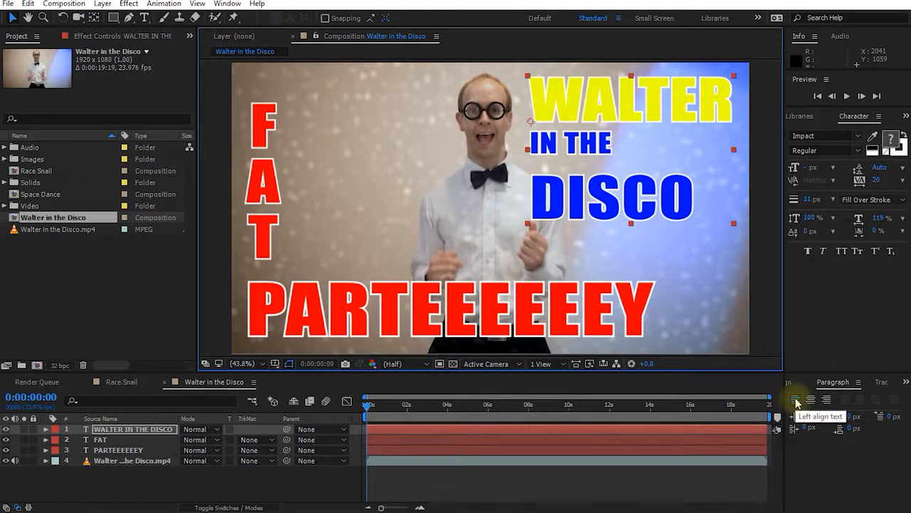
Try center alignment on the WALTER IN THE DISCO text, right-align it instead, and place it in the frame's upper-right area
{"action": "left_click", "coordinate": [811, 401]}
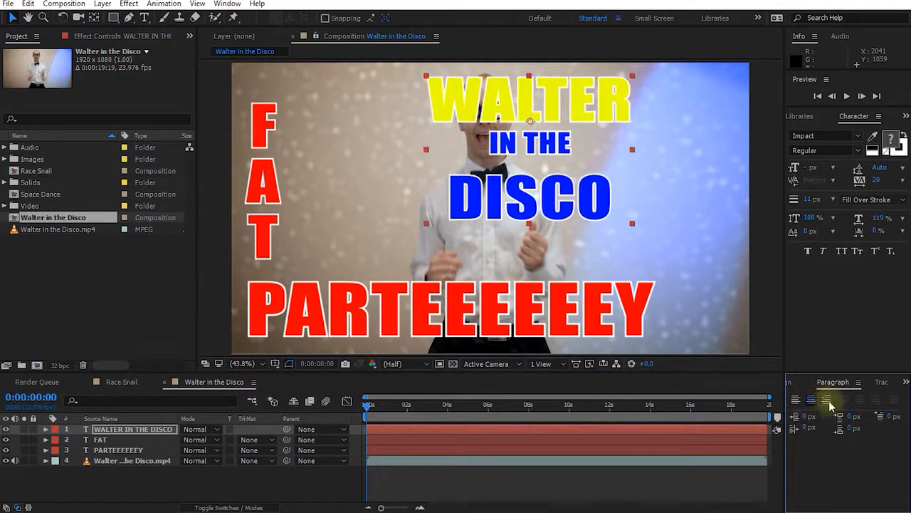
{"action": "left_click", "coordinate": [826, 401]}
{"action": "left_click_drag", "start_coordinate": [482, 99], "coordinate": [672, 102]}
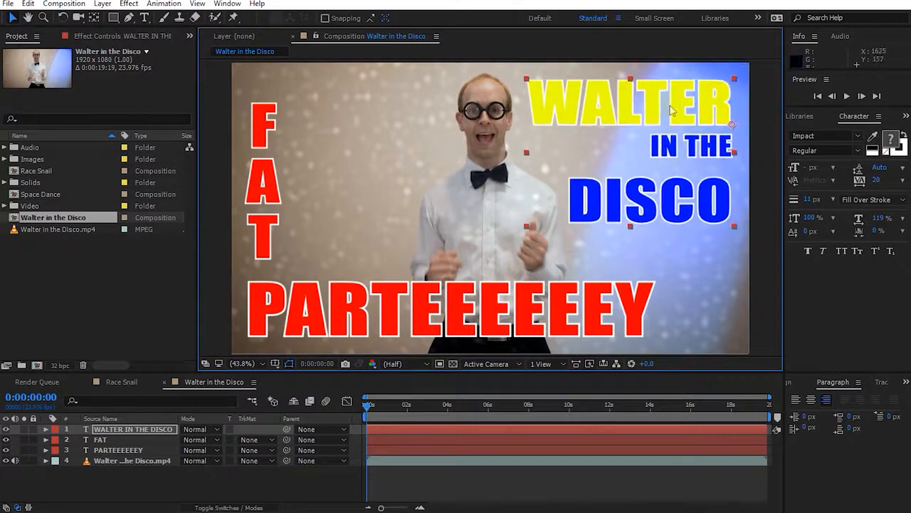
Delete the WALTER IN THE DISCO text layer and play the composition with the FAT and PARTEEEEEEY layers
{"action": "key", "text": "Delete"}
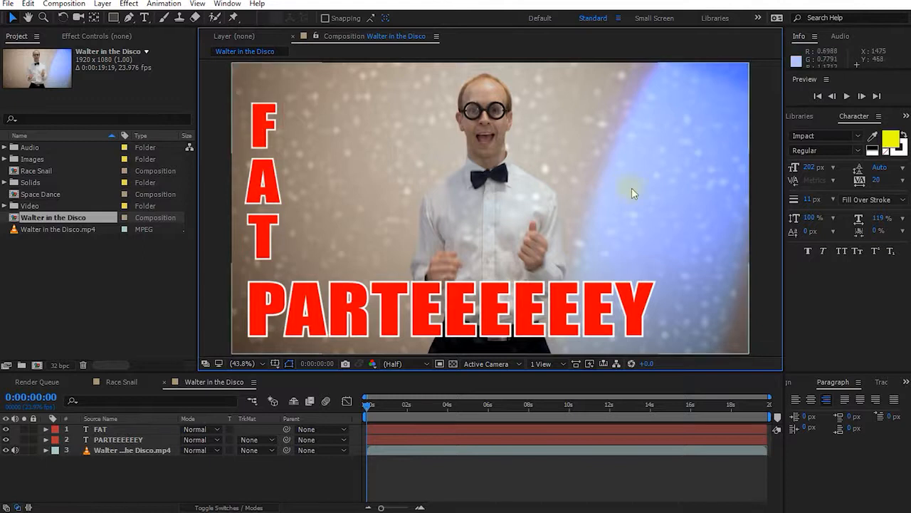
{"action": "left_click", "coordinate": [260, 179]}
{"action": "left_click", "coordinate": [303, 306]}
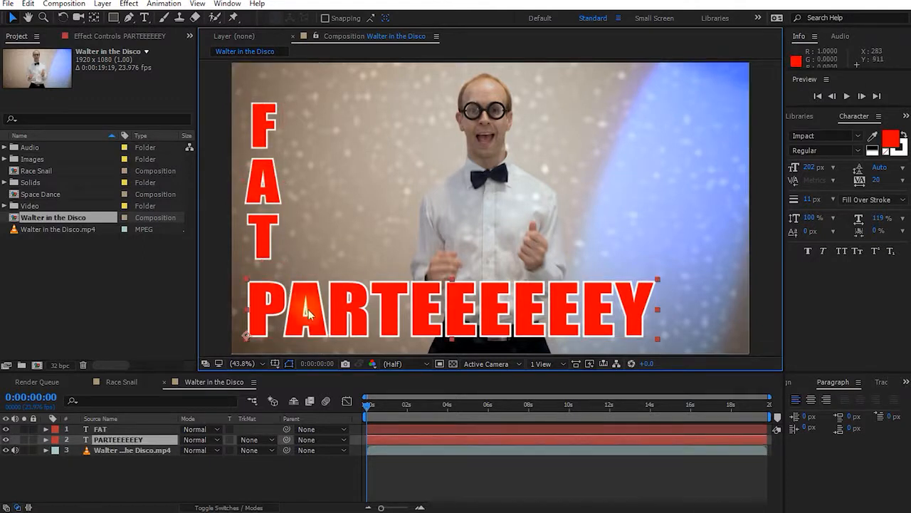
{"action": "key", "text": "space"}
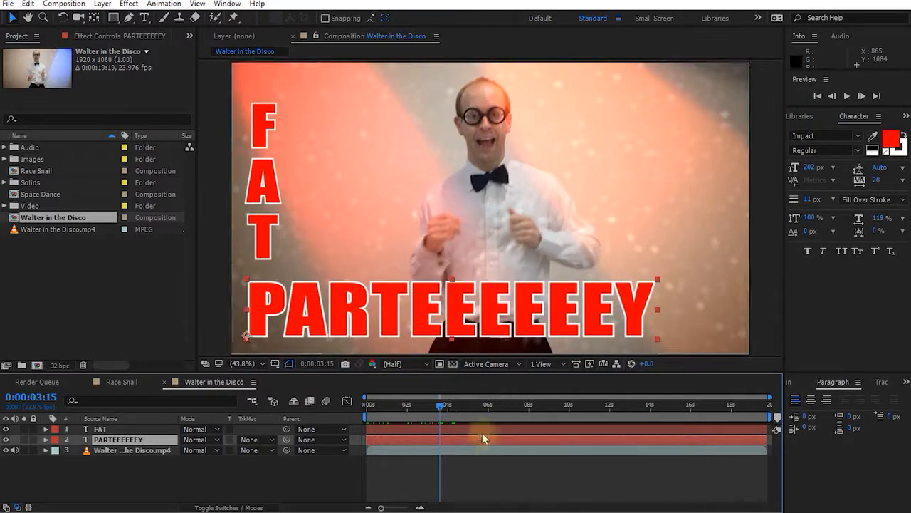
Nudge the FAT text slightly and set a Position keyframe on its layer at 0:00:02:00
{"action": "left_click", "coordinate": [269, 190]}
{"action": "left_click_drag", "start_coordinate": [269, 191], "coordinate": [268, 190]}
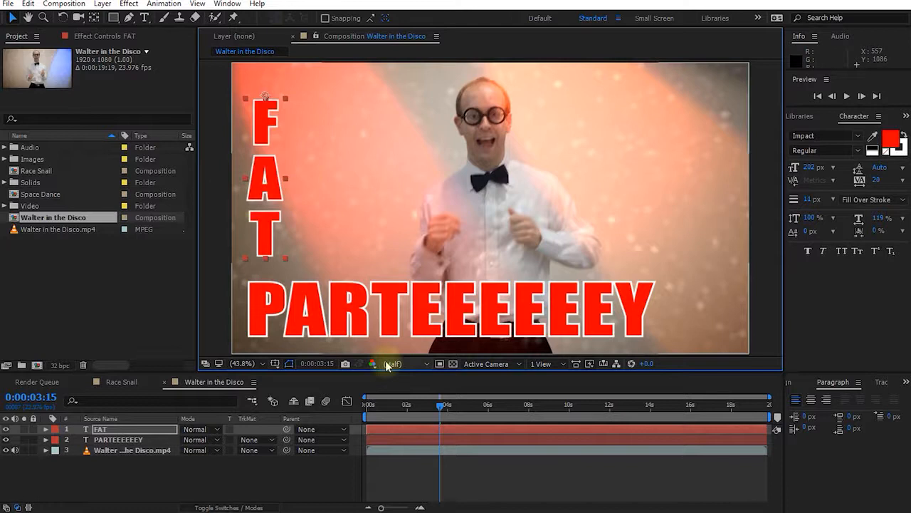
{"action": "left_click_drag", "start_coordinate": [442, 410], "coordinate": [410, 417]}
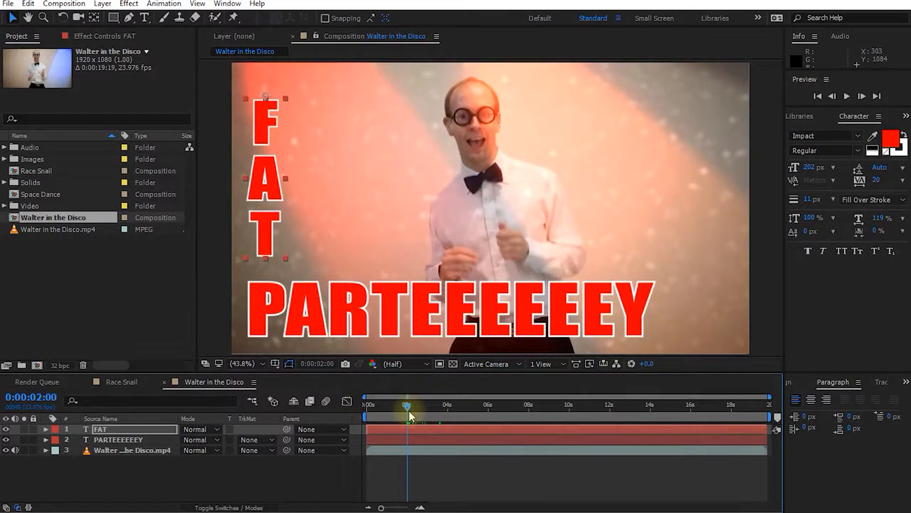
{"action": "left_click", "coordinate": [265, 184]}
{"action": "left_click", "coordinate": [106, 430]}
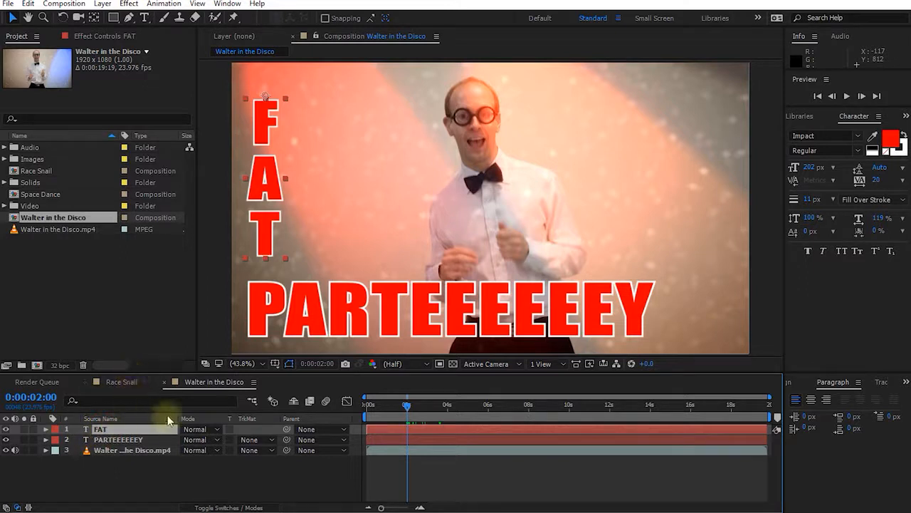
{"action": "key", "text": "p"}
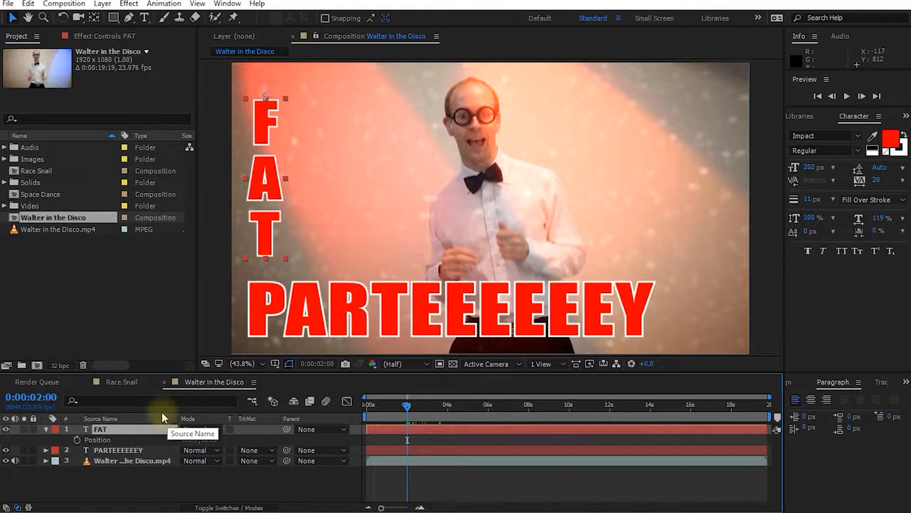
{"action": "left_click", "coordinate": [77, 439]}
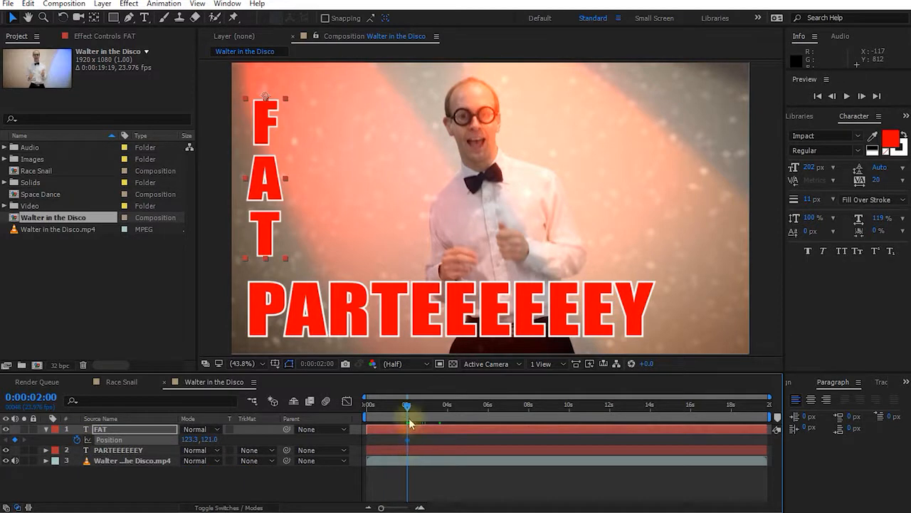
At 0:00:01:12, move FAT straight up out of the frame, then apply Easy Ease to its two Position keyframes
{"action": "left_click_drag", "start_coordinate": [408, 410], "coordinate": [397, 412]}
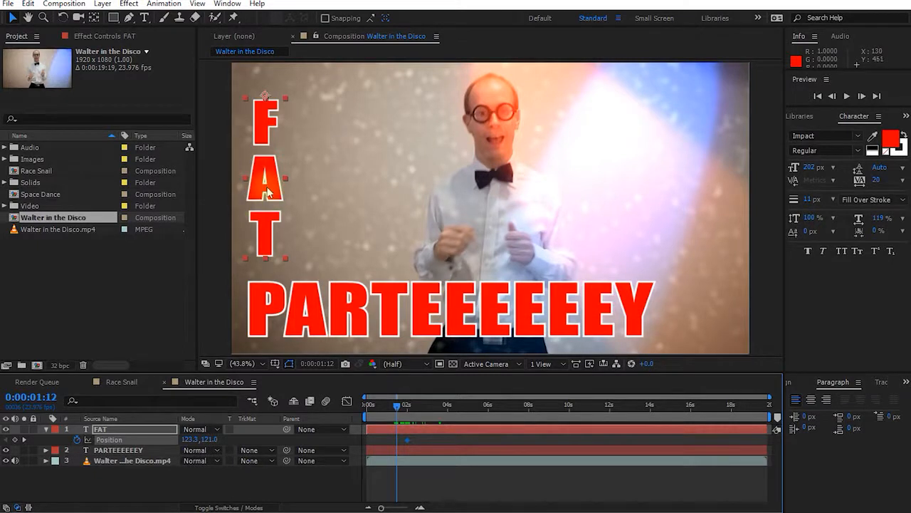
{"action": "left_click_drag", "start_coordinate": [267, 191], "coordinate": [254, 2]}
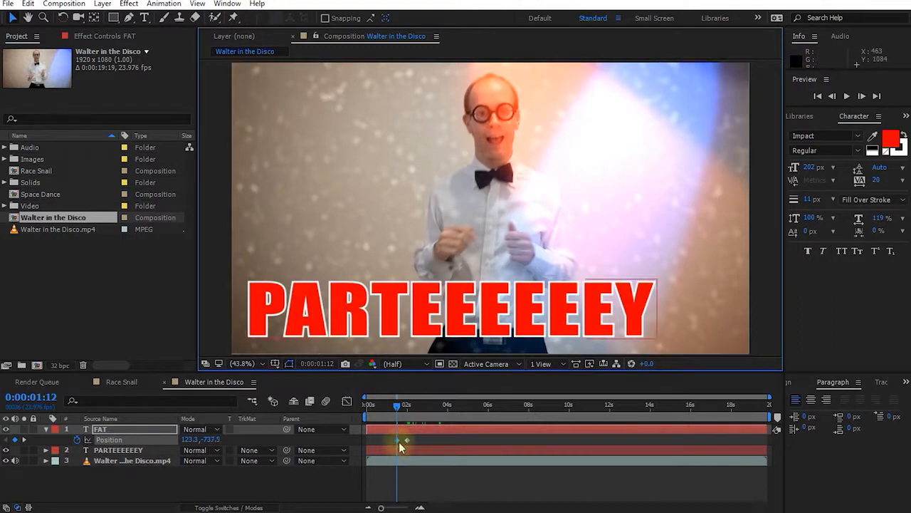
{"action": "left_click", "coordinate": [397, 409]}
{"action": "left_click_drag", "start_coordinate": [397, 409], "coordinate": [389, 437]}
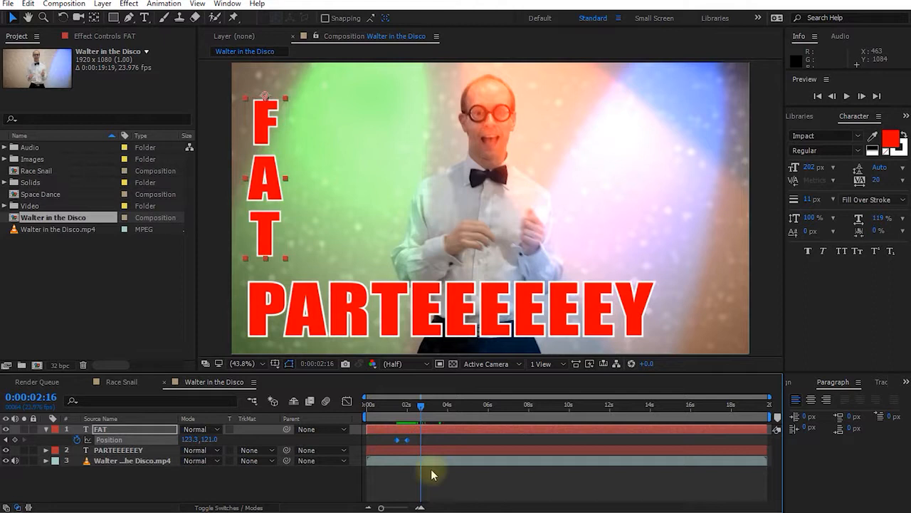
{"action": "key", "text": "F9"}
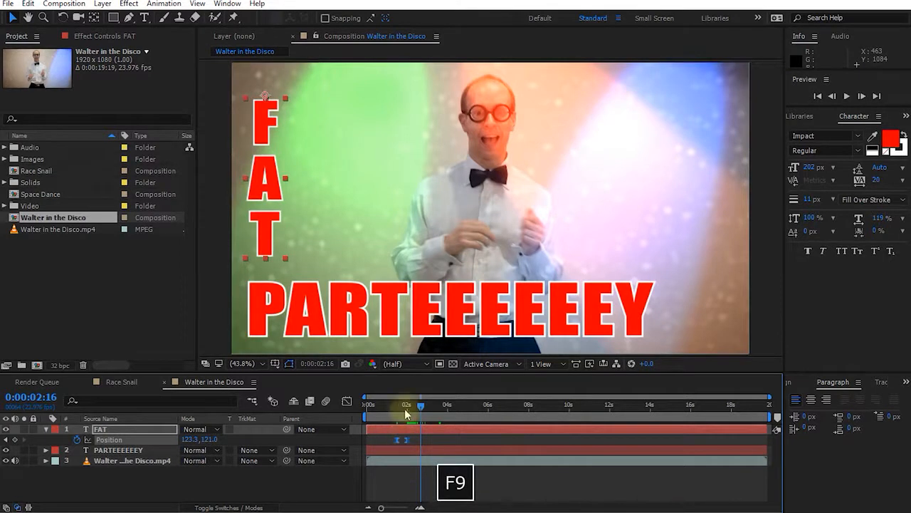
Set a Position keyframe on PARTEEEEEEY at 0:00:02:00 and move the text horizontally out past the frame's left edge
{"action": "mouse_move", "coordinate": [406, 412]}
{"action": "left_mouse_down"}
{"action": "mouse_move", "coordinate": [390, 408]}
{"action": "mouse_move", "coordinate": [406, 410]}
{"action": "left_mouse_up"}
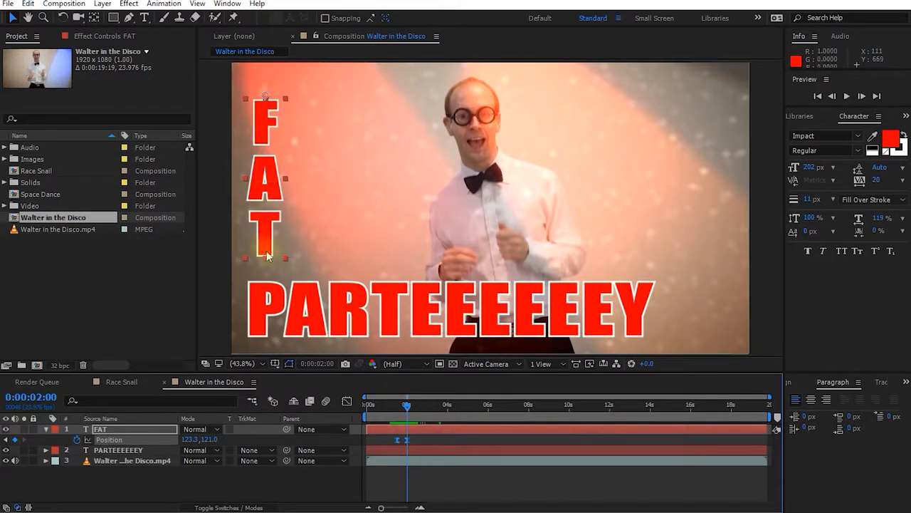
{"action": "left_click", "coordinate": [111, 452]}
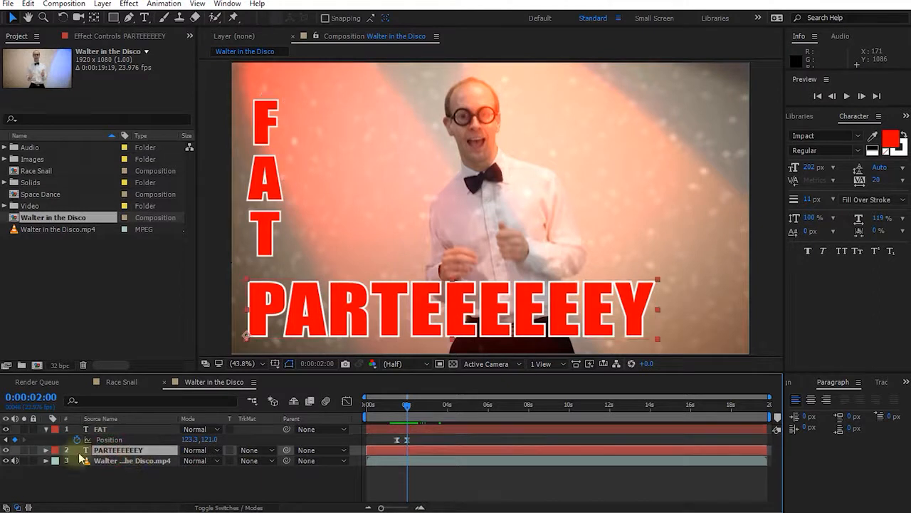
{"action": "key", "text": "alt+shift+p"}
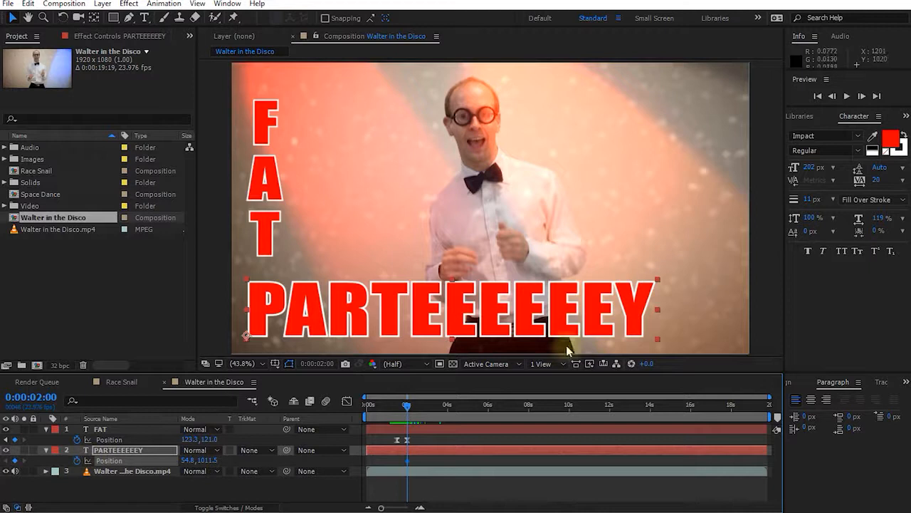
{"action": "left_click_drag", "start_coordinate": [592, 314], "coordinate": [141, 340]}
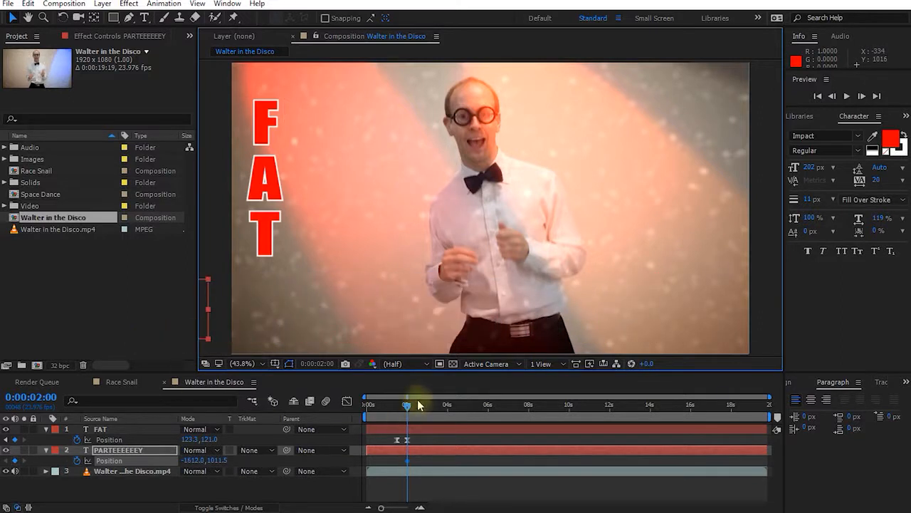
Add a Position keyframe at 0:00:02:12 with PARTEEEEEEY back inside the frame below FAT, and ease both keyframes
{"action": "left_click_drag", "start_coordinate": [407, 406], "coordinate": [417, 411]}
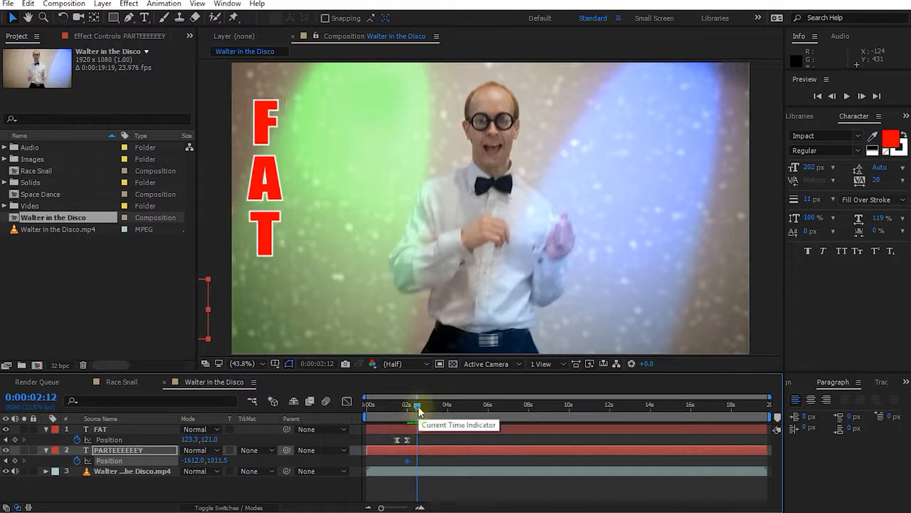
{"action": "left_click", "coordinate": [203, 303]}
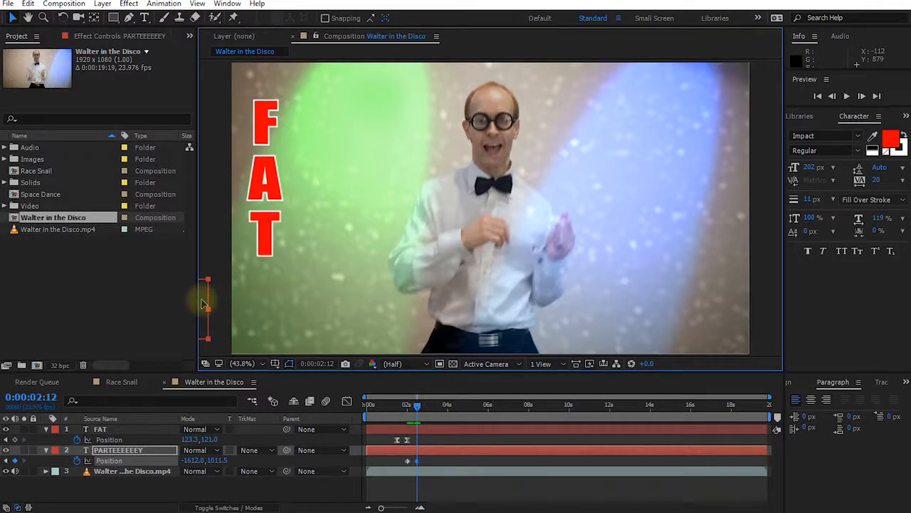
{"action": "left_click_drag", "start_coordinate": [203, 303], "coordinate": [653, 334]}
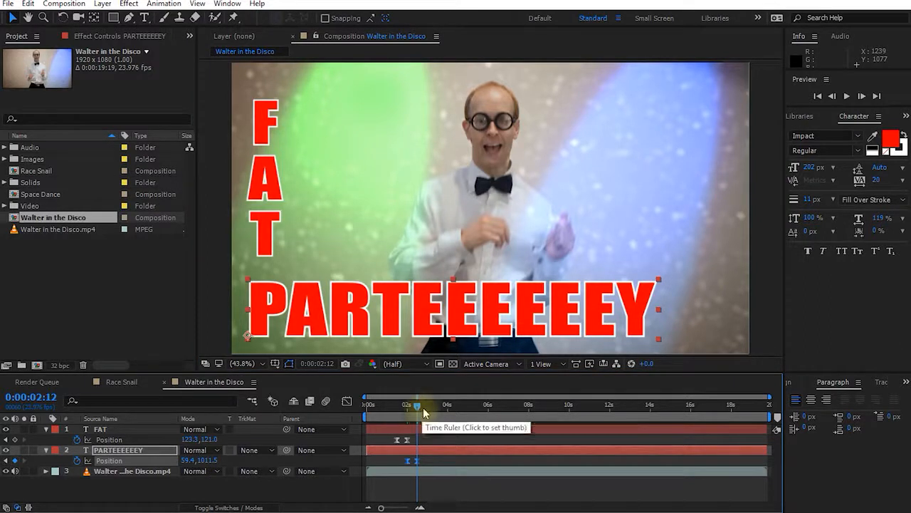
Preview the FAT and PARTEEEEEEY entrances from 0:00:00:20 and scrub to 0:00:02:09 while PARTEEEEEEY slides in
{"action": "left_click_drag", "start_coordinate": [417, 410], "coordinate": [383, 410]}
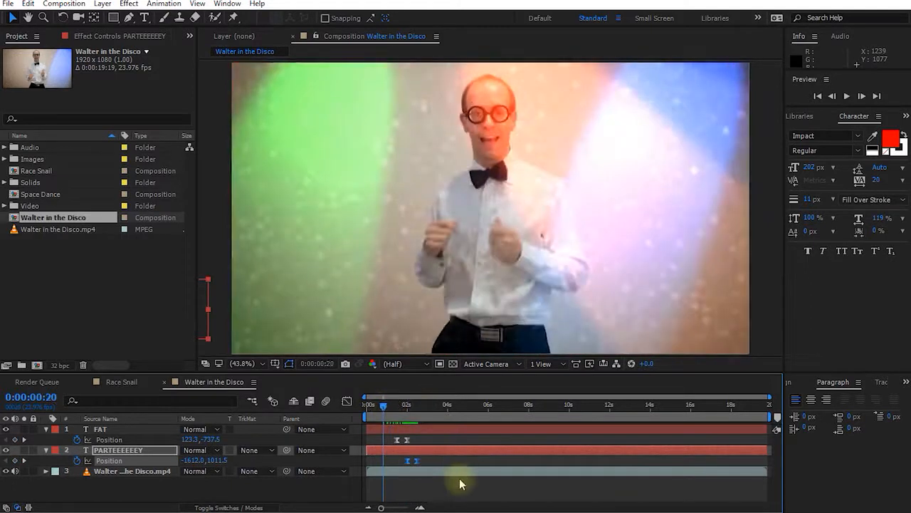
{"action": "left_click", "coordinate": [460, 482]}
{"action": "key", "text": "shift+space"}
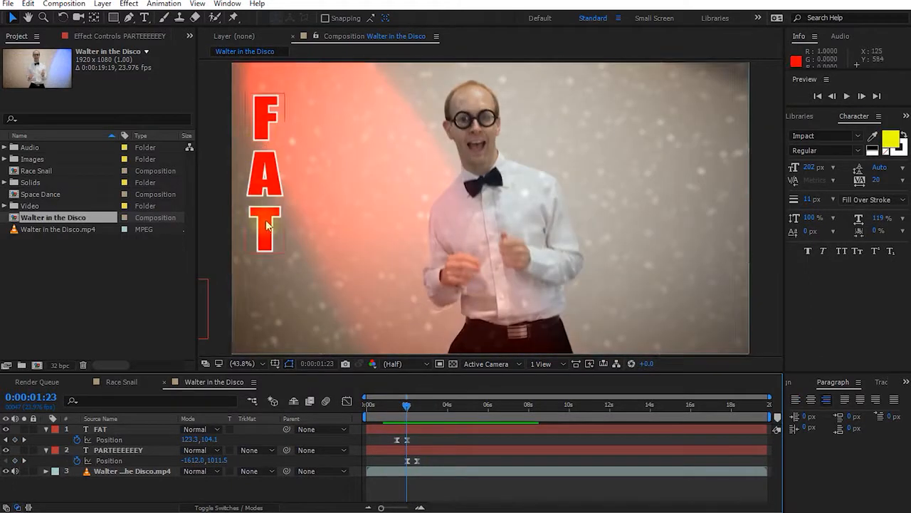
{"action": "mouse_move", "coordinate": [405, 410]}
{"action": "left_mouse_down"}
{"action": "mouse_move", "coordinate": [394, 410]}
{"action": "mouse_move", "coordinate": [429, 415]}
{"action": "mouse_move", "coordinate": [403, 411]}
{"action": "mouse_move", "coordinate": [412, 417]}
{"action": "left_mouse_up"}
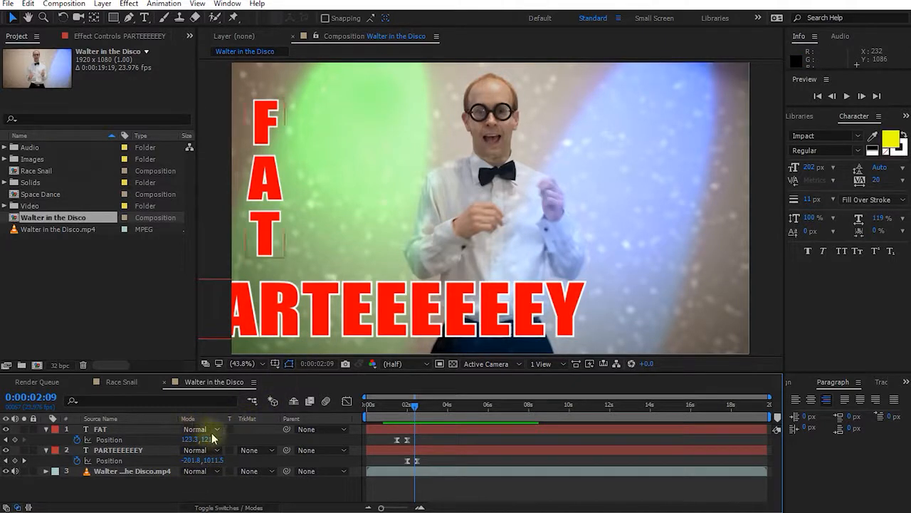
Show the layer switches in place of the blending modes and turn on Motion Blur for FAT and PARTEEEEEEY
{"action": "key", "text": "F4"}
{"action": "key", "text": "F4"}
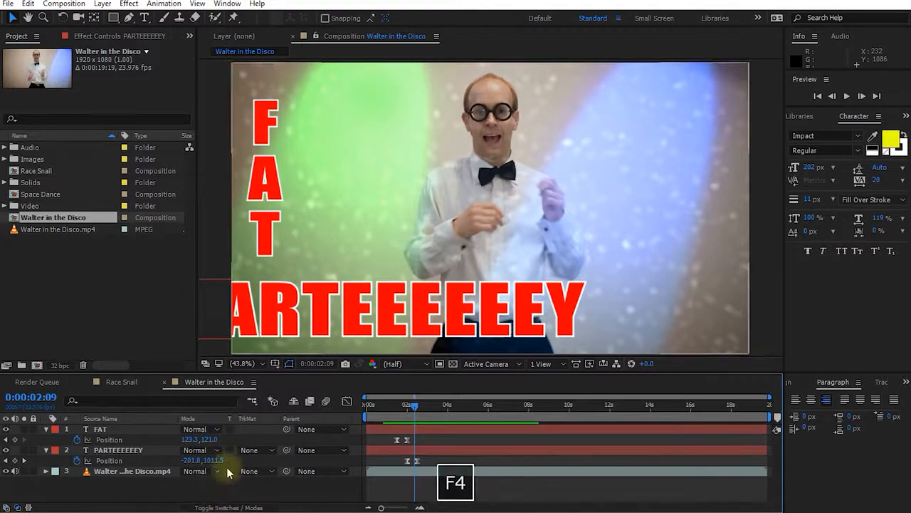
{"action": "key", "text": "F4"}
{"action": "key", "text": "F4"}
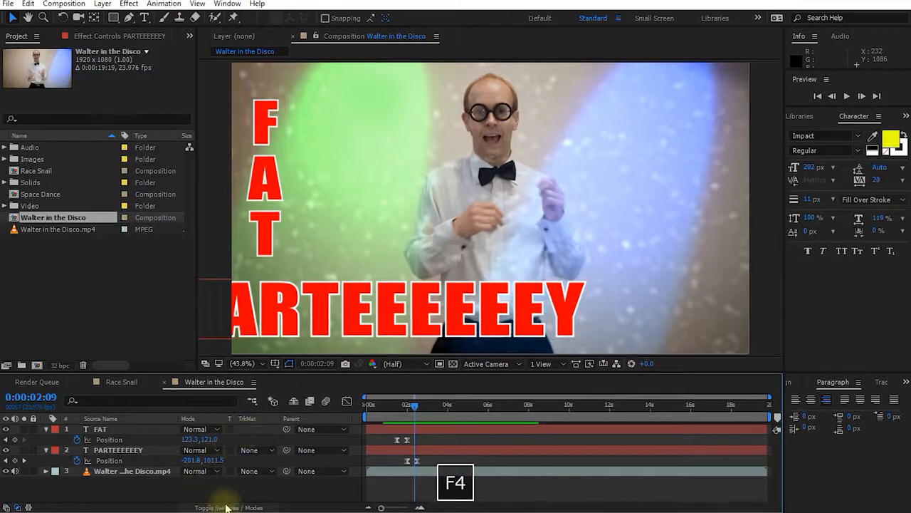
{"action": "left_click", "coordinate": [263, 507]}
{"action": "left_click", "coordinate": [263, 507]}
{"action": "left_click", "coordinate": [262, 507]}
{"action": "left_click", "coordinate": [230, 430]}
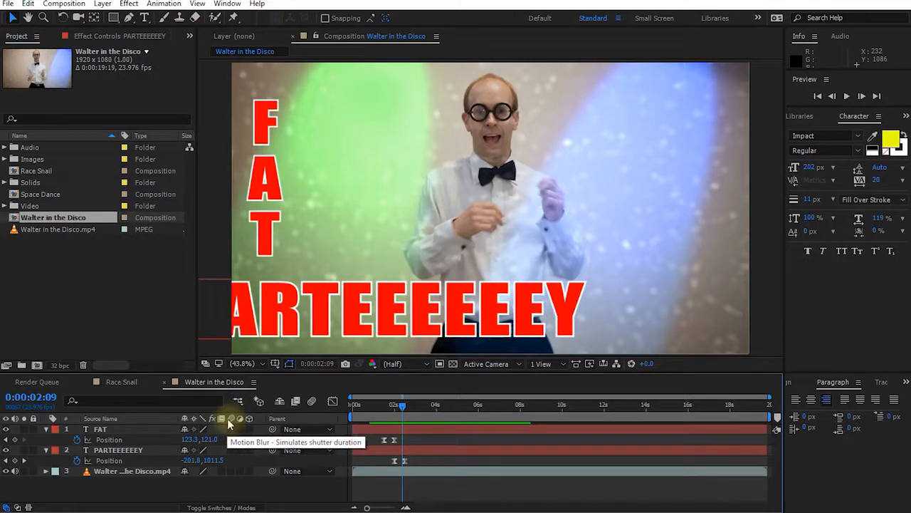
{"action": "left_click", "coordinate": [231, 429]}
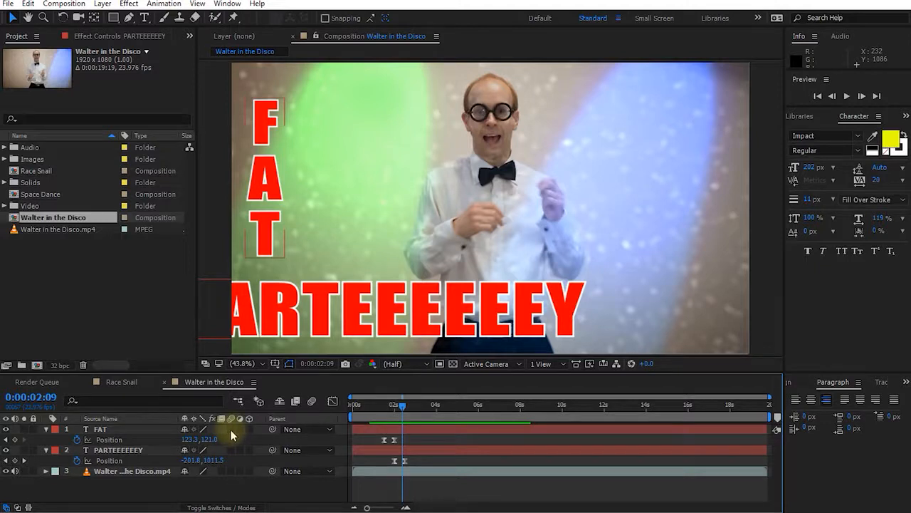
{"action": "left_click", "coordinate": [229, 450]}
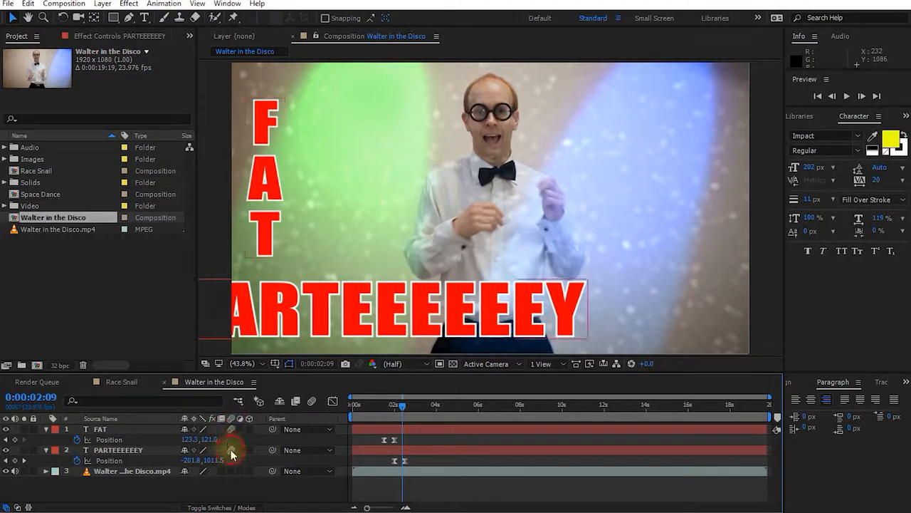
{"action": "left_click", "coordinate": [232, 430]}
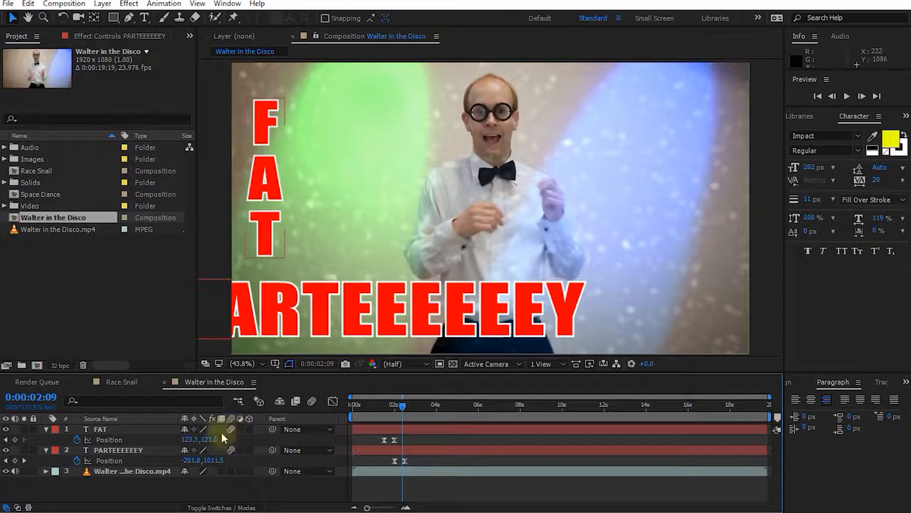
Enable Motion Blur for the whole composition and preview the text animation from before FAT enters
{"action": "left_click", "coordinate": [107, 433]}
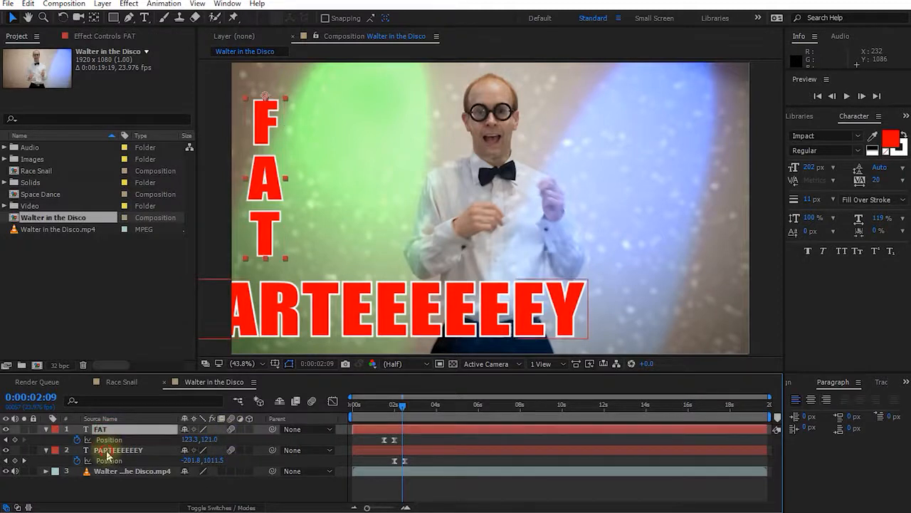
{"action": "left_click", "coordinate": [108, 452]}
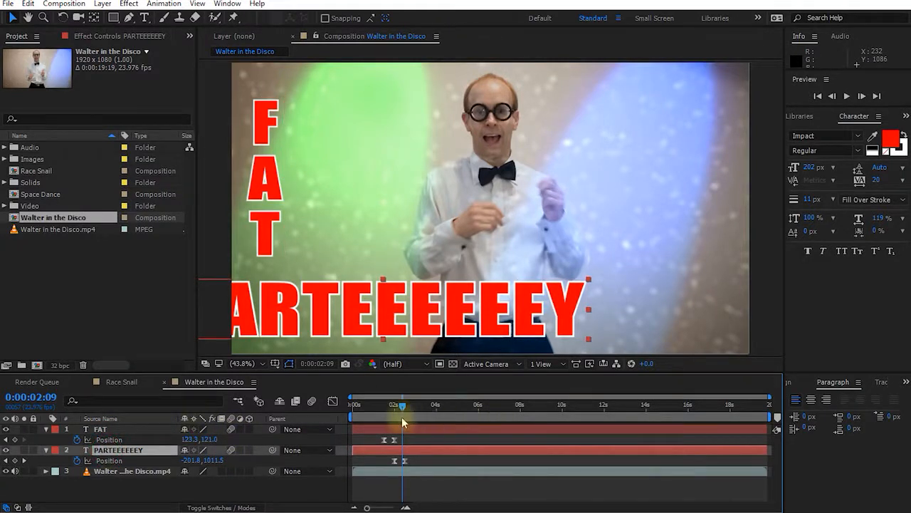
{"action": "mouse_move", "coordinate": [401, 410]}
{"action": "left_mouse_down"}
{"action": "mouse_move", "coordinate": [383, 411]}
{"action": "mouse_move", "coordinate": [402, 415]}
{"action": "left_mouse_up"}
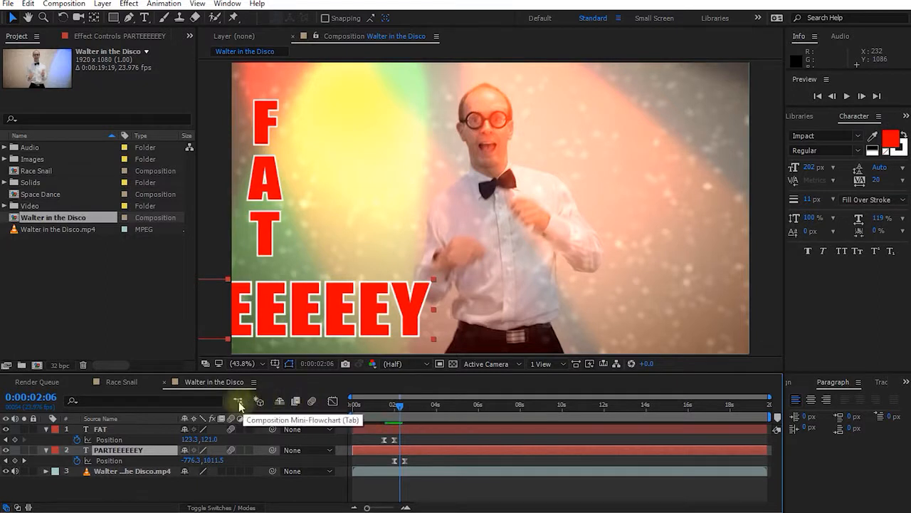
{"action": "left_click", "coordinate": [311, 403]}
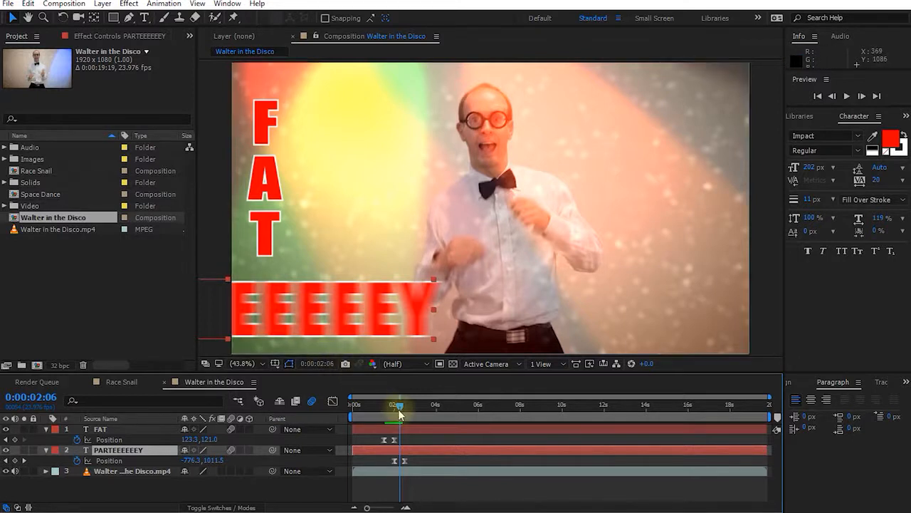
{"action": "left_click_drag", "start_coordinate": [399, 412], "coordinate": [372, 411]}
{"action": "key", "text": "shift+space"}
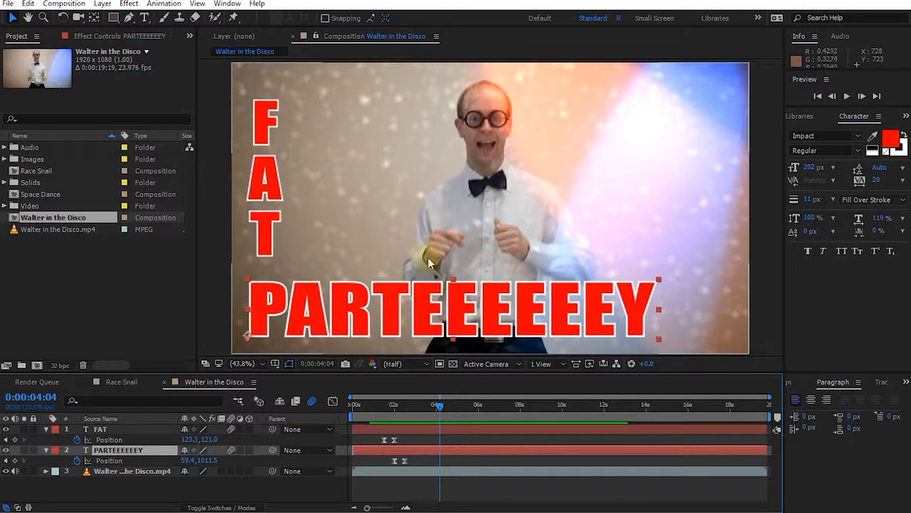
Delete the FAT text layer from the composition
{"action": "left_click", "coordinate": [100, 429]}
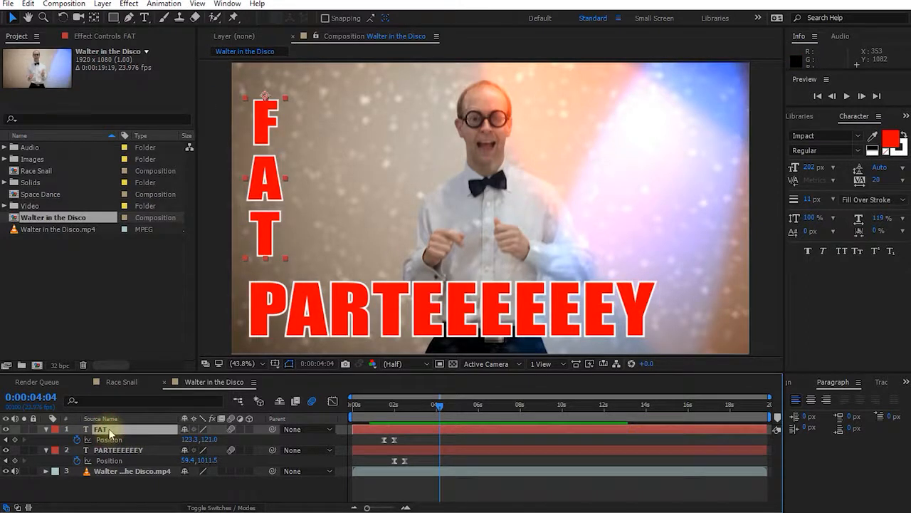
{"action": "key", "text": "Delete"}
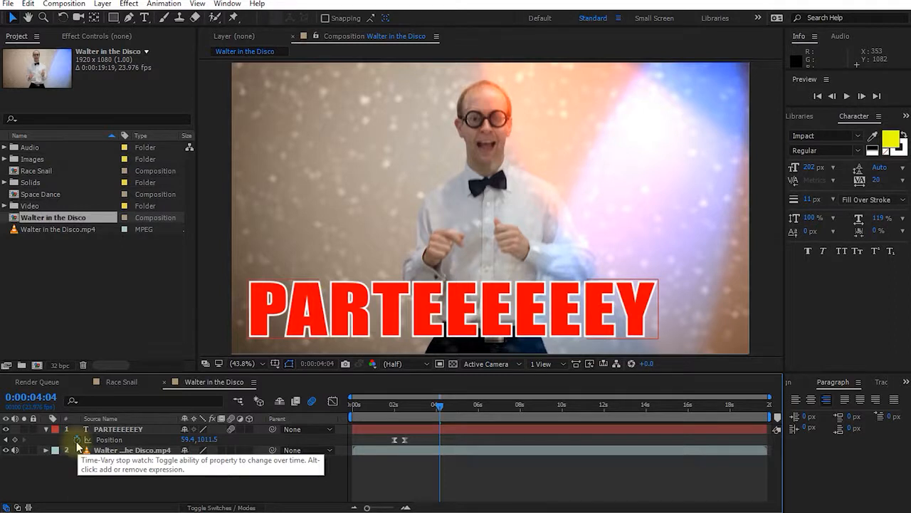
Remove the Position animation from the PARTEEEEEEY layer and return the playhead to 0:00:00:00
{"action": "left_click", "coordinate": [78, 441]}
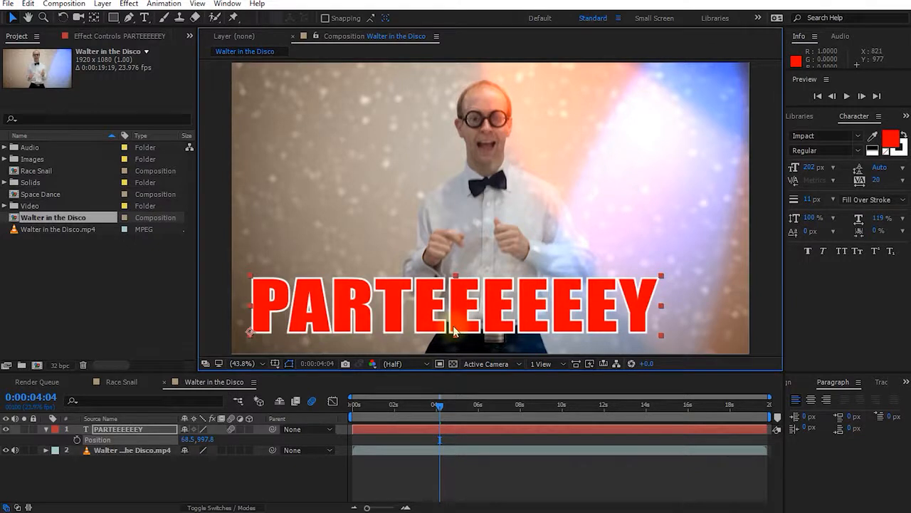
{"action": "left_click", "coordinate": [437, 406]}
{"action": "left_click_drag", "start_coordinate": [437, 408], "coordinate": [345, 415]}
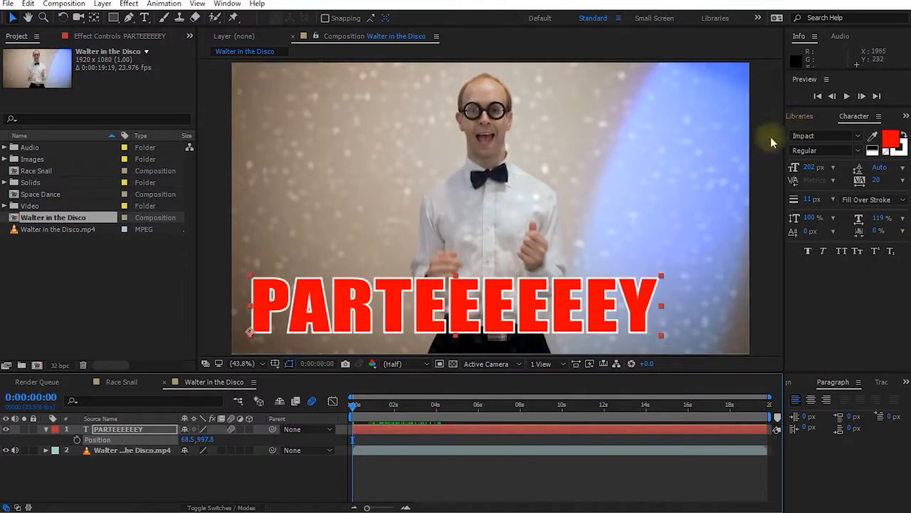
Show Effects & Presets in place of the Character settings and widen its area
{"action": "left_click", "coordinate": [797, 117]}
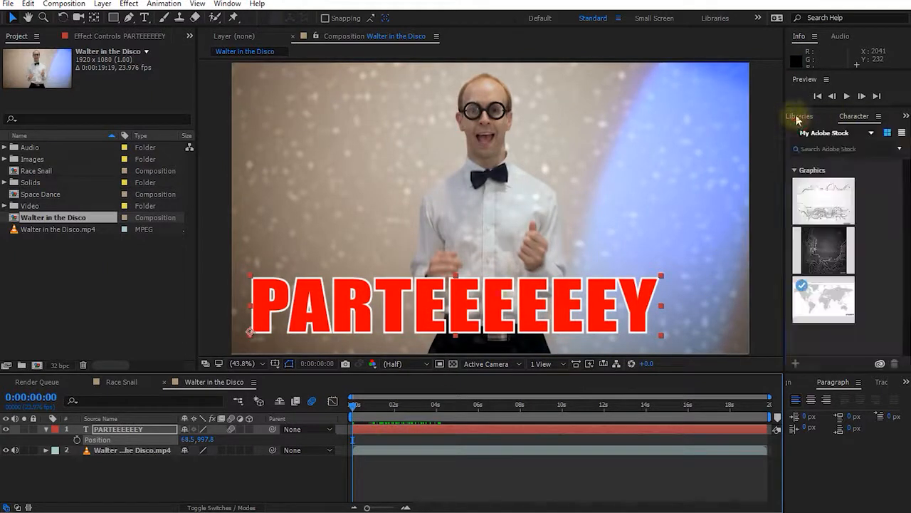
{"action": "left_click", "coordinate": [791, 120]}
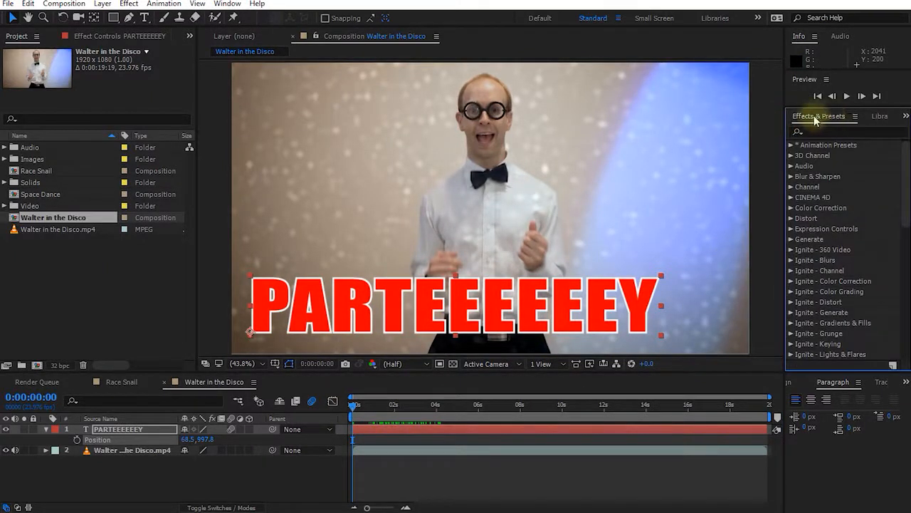
{"action": "left_click", "coordinate": [905, 118]}
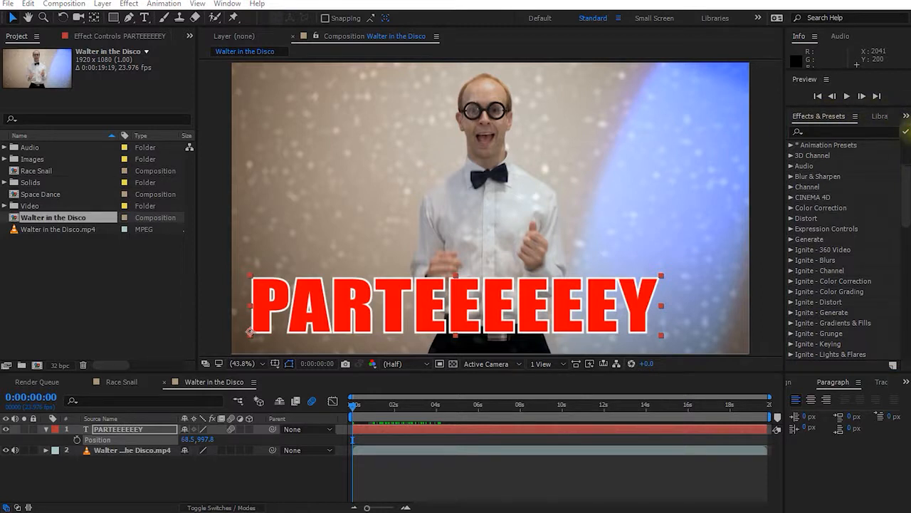
{"action": "left_click", "coordinate": [808, 116]}
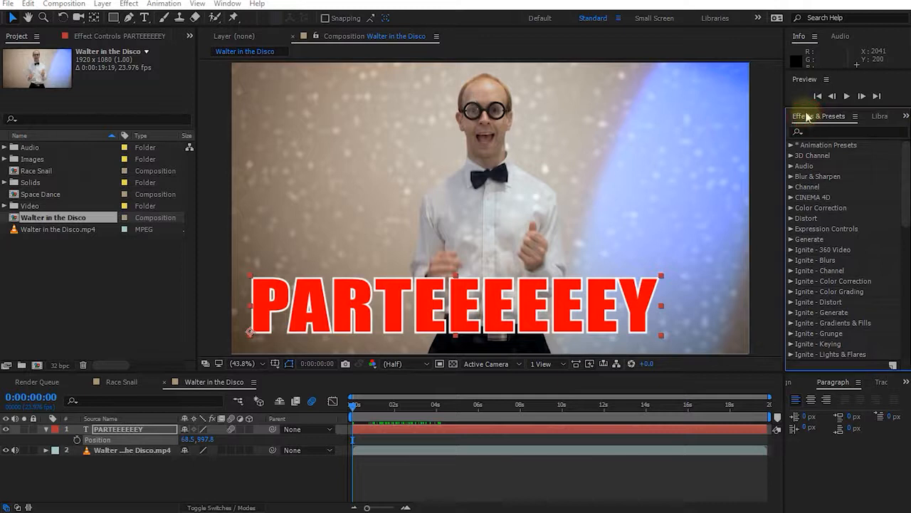
{"action": "left_click_drag", "start_coordinate": [783, 126], "coordinate": [753, 130]}
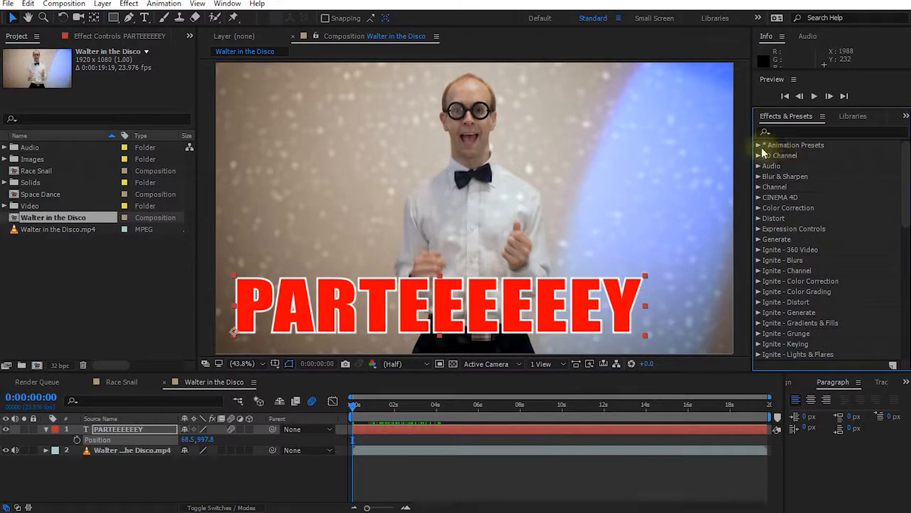
Examine the Animate In and Animate Out groups among the text animation presets
{"action": "left_click", "coordinate": [759, 145]}
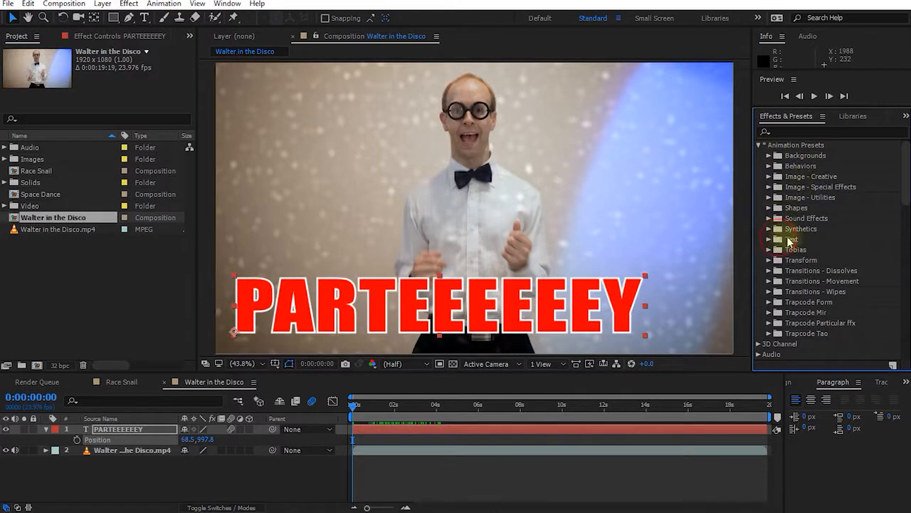
{"action": "left_click", "coordinate": [769, 239]}
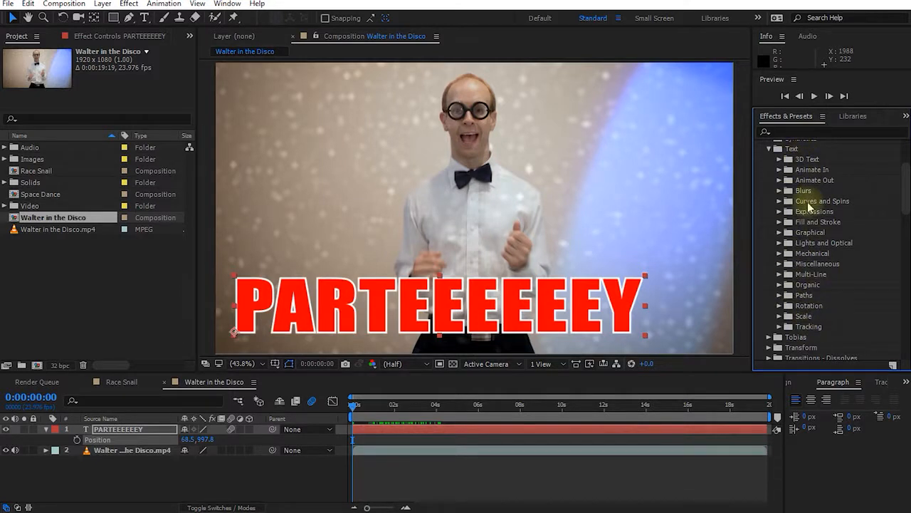
{"action": "left_click", "coordinate": [779, 170]}
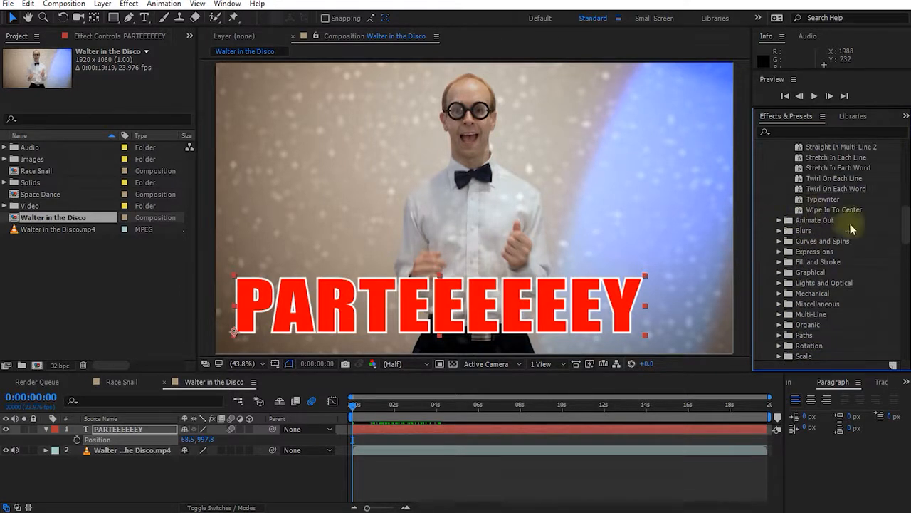
{"action": "scroll", "coordinate": [842, 221], "scroll_direction": "up", "scroll_amount": 5}
{"action": "scroll", "coordinate": [838, 223], "scroll_direction": "up", "scroll_amount": 1}
{"action": "scroll", "coordinate": [812, 189], "scroll_direction": "up", "scroll_amount": 1}
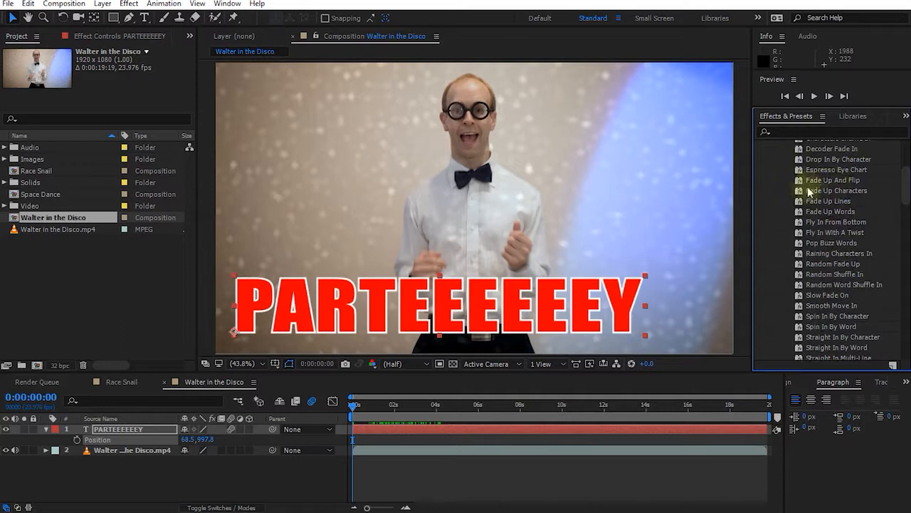
{"action": "scroll", "coordinate": [820, 178], "scroll_direction": "down", "scroll_amount": 7}
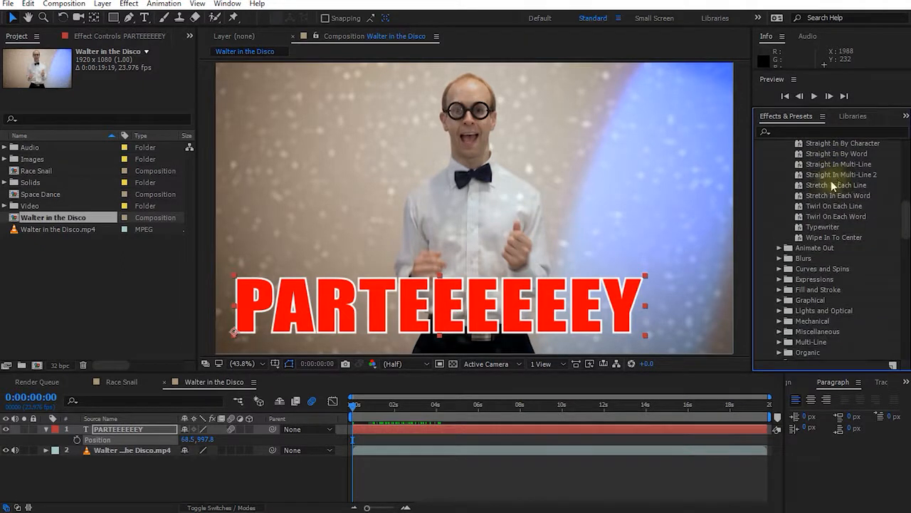
{"action": "left_click", "coordinate": [778, 246]}
{"action": "scroll", "coordinate": [844, 246], "scroll_direction": "up", "scroll_amount": 4}
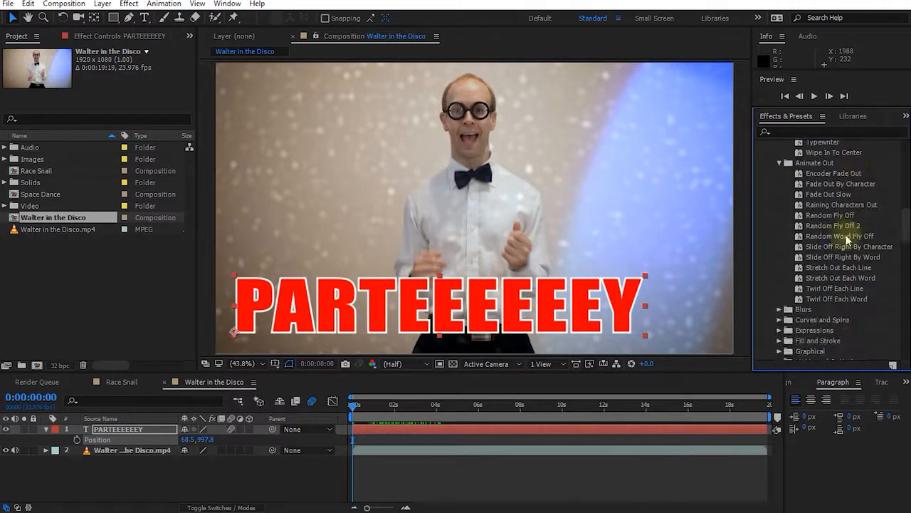
{"action": "scroll", "coordinate": [844, 246], "scroll_direction": "up", "scroll_amount": 6}
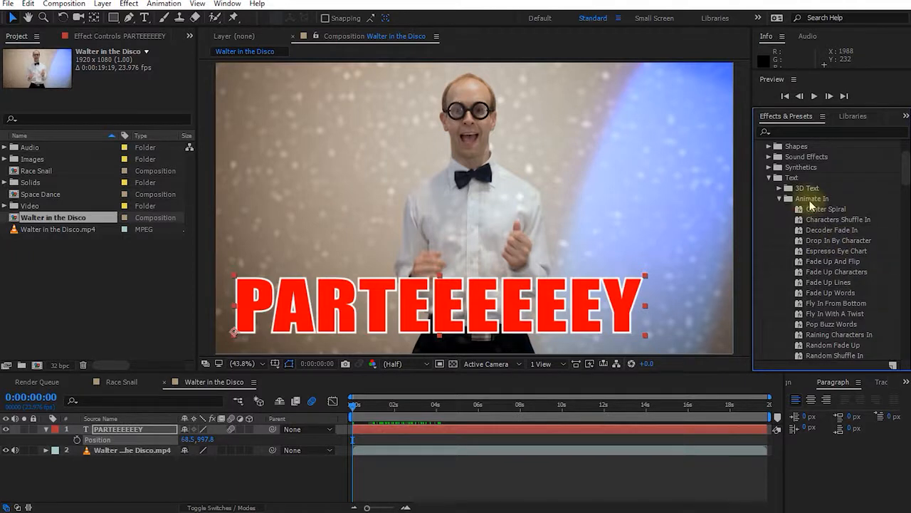
Apply the Animate In preset Decoder Fade In to PARTEEEEEEY at 0:00:00:00 and scrub through the text's entrance
{"action": "double_click", "coordinate": [801, 200]}
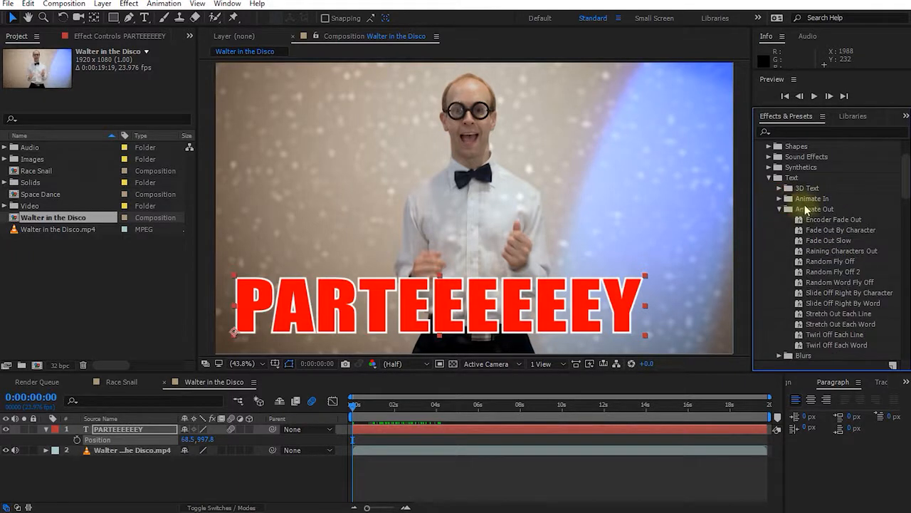
{"action": "left_click", "coordinate": [780, 200]}
{"action": "scroll", "coordinate": [783, 203], "scroll_direction": "down", "scroll_amount": 2}
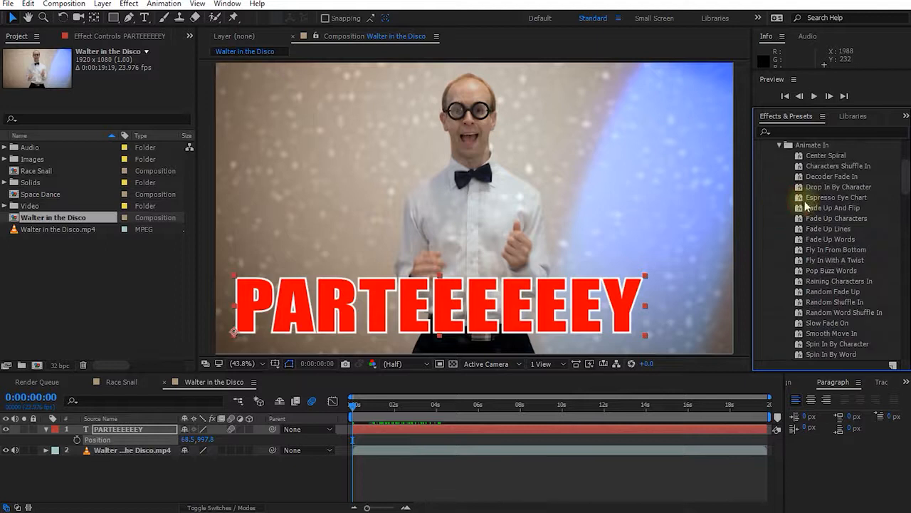
{"action": "scroll", "coordinate": [814, 153], "scroll_direction": "up", "scroll_amount": 1}
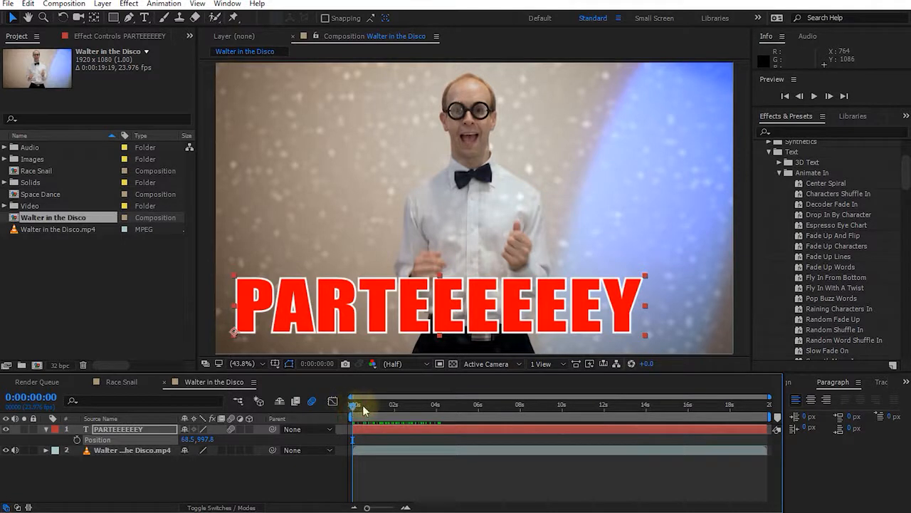
{"action": "left_click", "coordinate": [828, 205]}
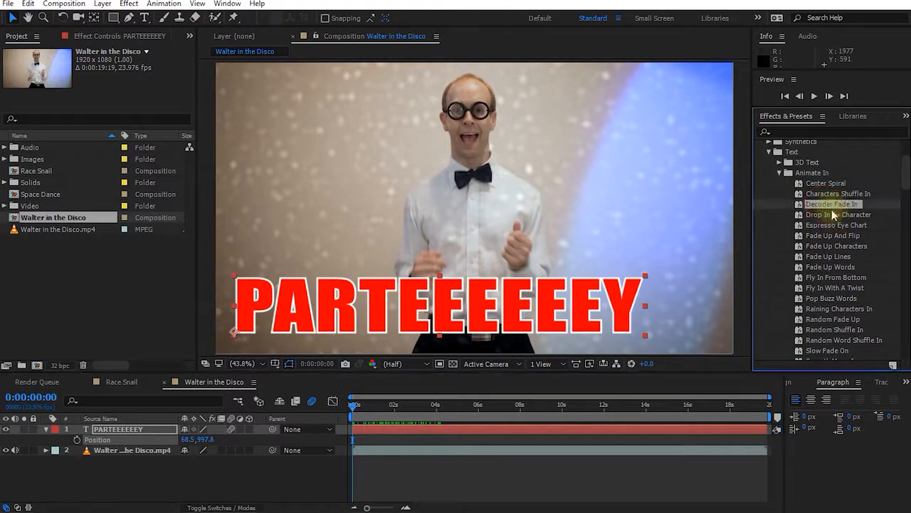
{"action": "left_click_drag", "start_coordinate": [824, 205], "coordinate": [130, 438]}
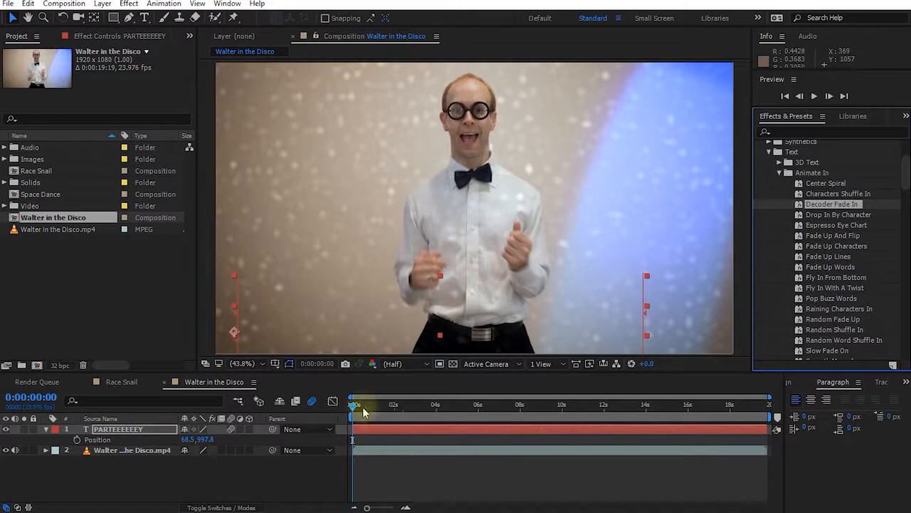
{"action": "left_click_drag", "start_coordinate": [354, 413], "coordinate": [490, 404]}
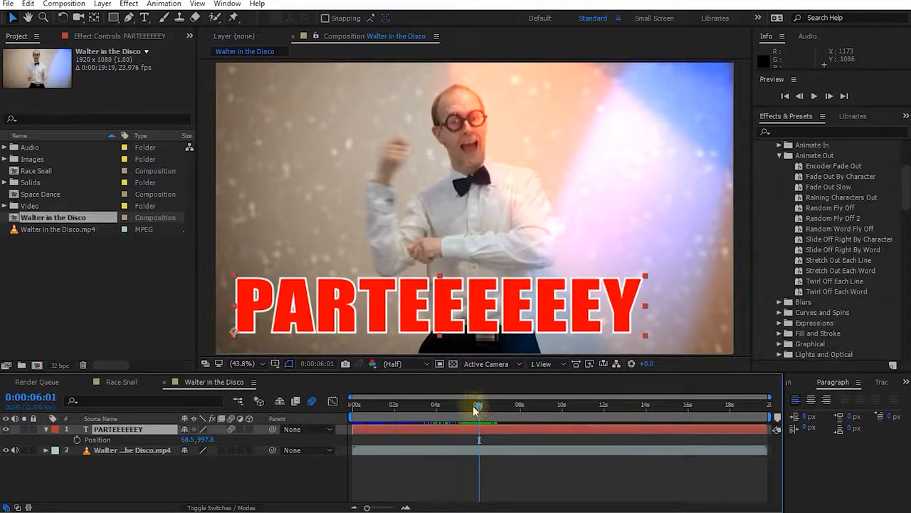
Apply the Animate Out preset Encoder Fade Out to PARTEEEEEEY at 0:00:06:01 and scrub to 0:00:07:21 to check the exit
{"action": "left_click", "coordinate": [779, 146]}
{"action": "left_click", "coordinate": [779, 145]}
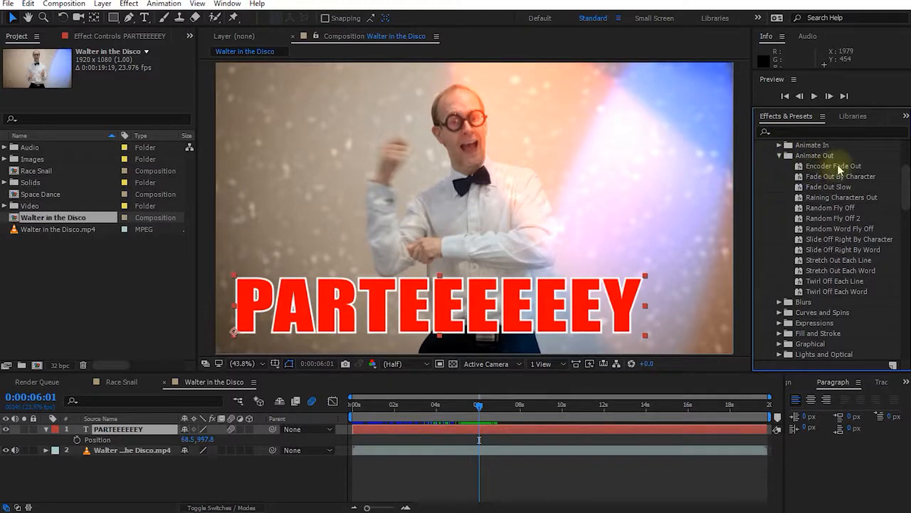
{"action": "left_click_drag", "start_coordinate": [832, 167], "coordinate": [139, 437]}
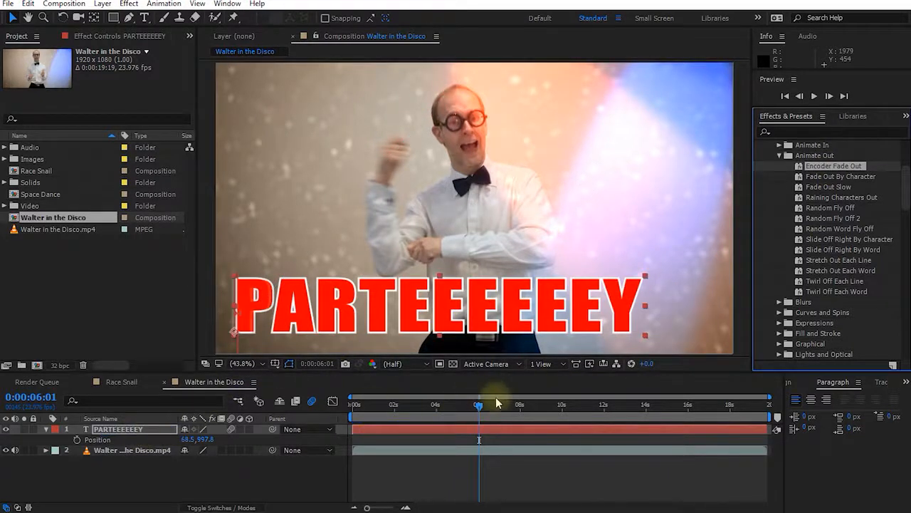
{"action": "left_click_drag", "start_coordinate": [479, 409], "coordinate": [518, 411]}
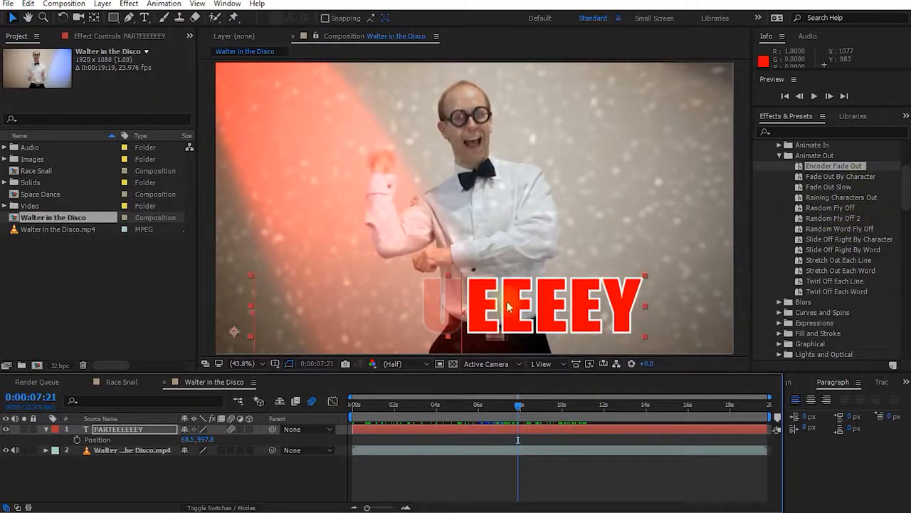
Go back to 0:00:04:21, reveal the keyframed properties of PARTEEEEEEY and inspect its two Range Selectors
{"action": "left_click_drag", "start_coordinate": [517, 406], "coordinate": [455, 412]}
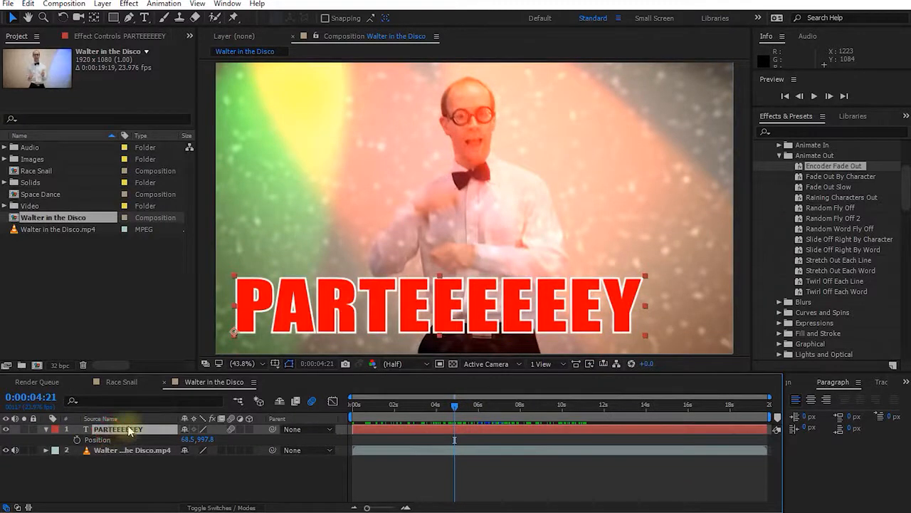
{"action": "key", "text": "u"}
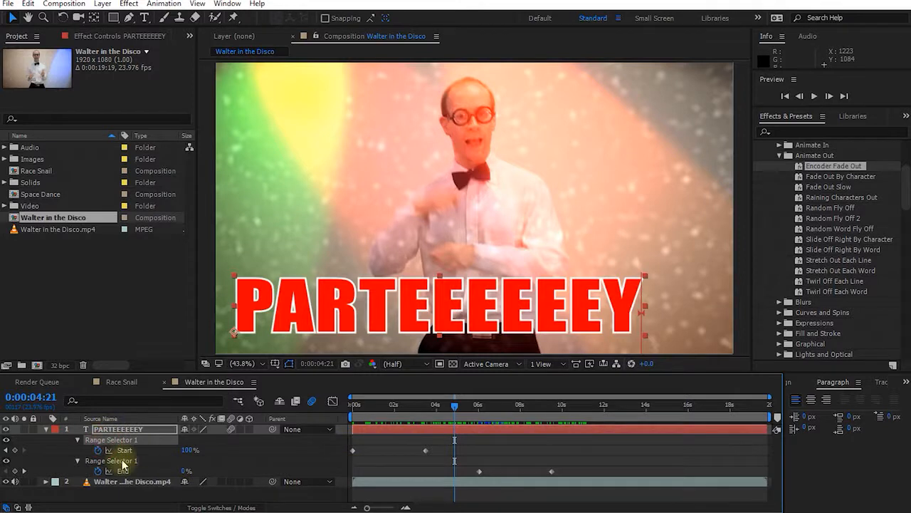
{"action": "left_click", "coordinate": [122, 462]}
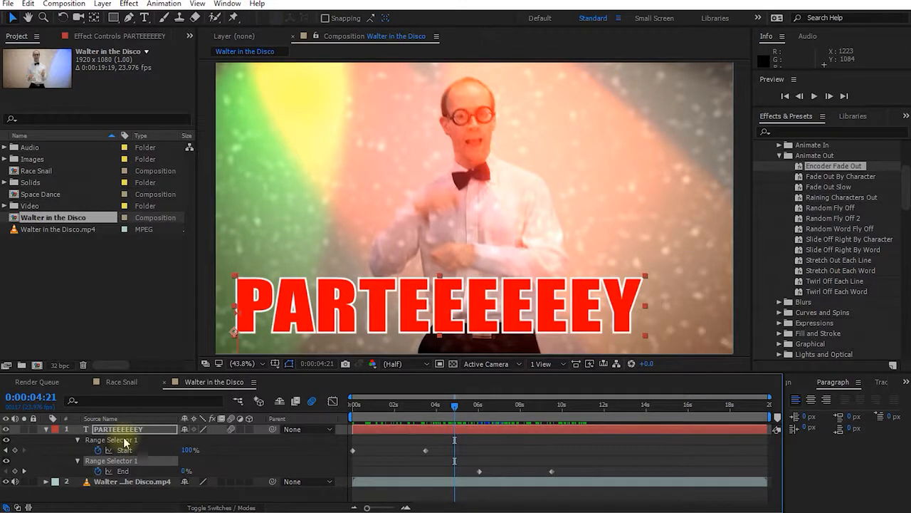
{"action": "left_click", "coordinate": [125, 441]}
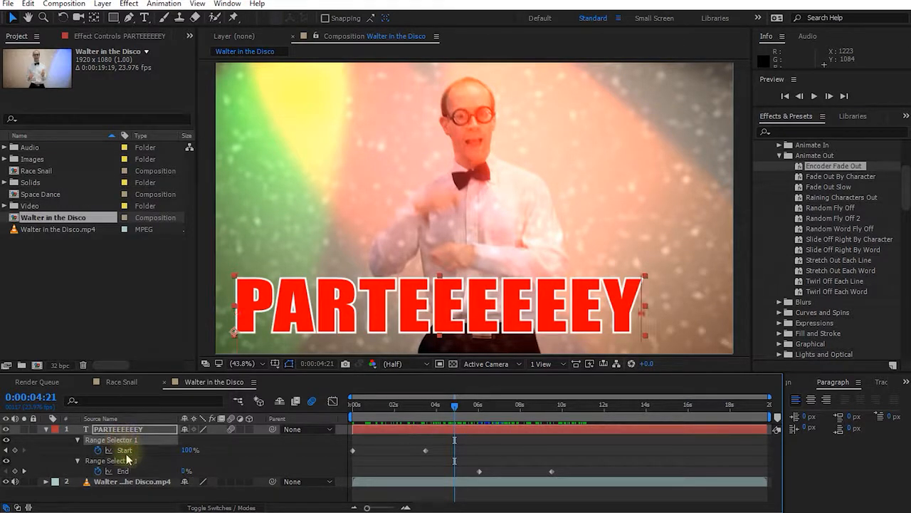
Move the second Start keyframe to about 2.4 s and the End keyframes to about 4.7 s and 9 s, checking the entrance
{"action": "left_click", "coordinate": [352, 407]}
{"action": "left_click_drag", "start_coordinate": [351, 408], "coordinate": [410, 408]}
{"action": "left_click_drag", "start_coordinate": [426, 450], "coordinate": [403, 451]}
{"action": "left_click_drag", "start_coordinate": [478, 472], "coordinate": [450, 472]}
{"action": "left_click", "coordinate": [548, 472]}
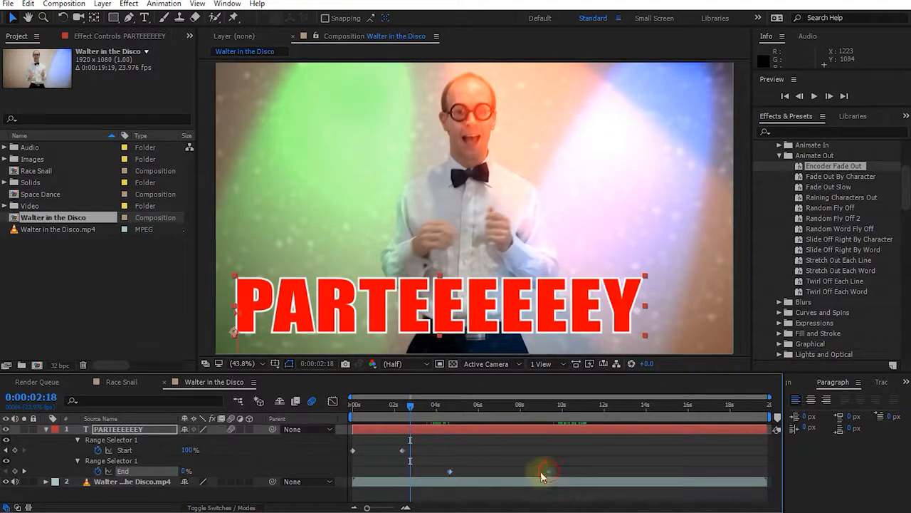
{"action": "left_click_drag", "start_coordinate": [410, 407], "coordinate": [375, 409]}
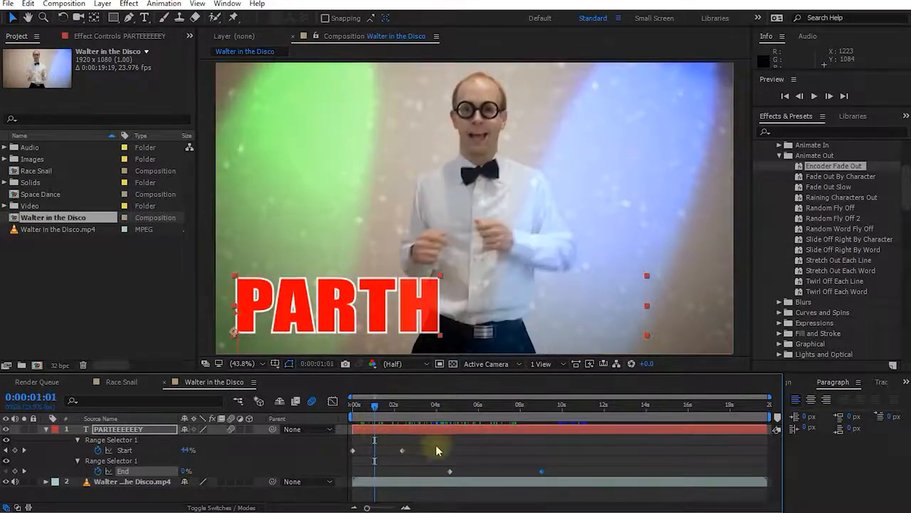
Ease all Start and End keyframes of PARTEEEEEEY and scrub the animation from 0:00:00:00 to 0:00:08:23
{"action": "left_click_drag", "start_coordinate": [436, 450], "coordinate": [346, 453]}
{"action": "left_click_drag", "start_coordinate": [357, 407], "coordinate": [352, 411]}
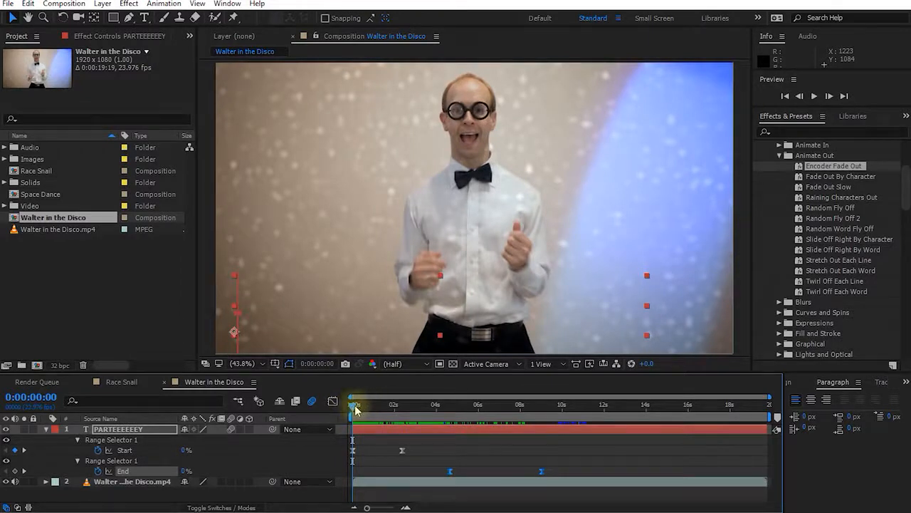
{"action": "left_click_drag", "start_coordinate": [354, 410], "coordinate": [546, 414]}
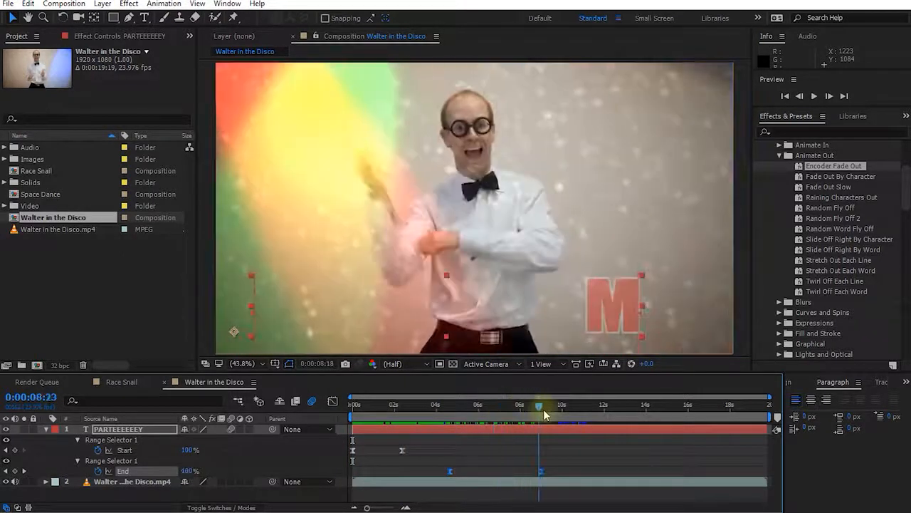